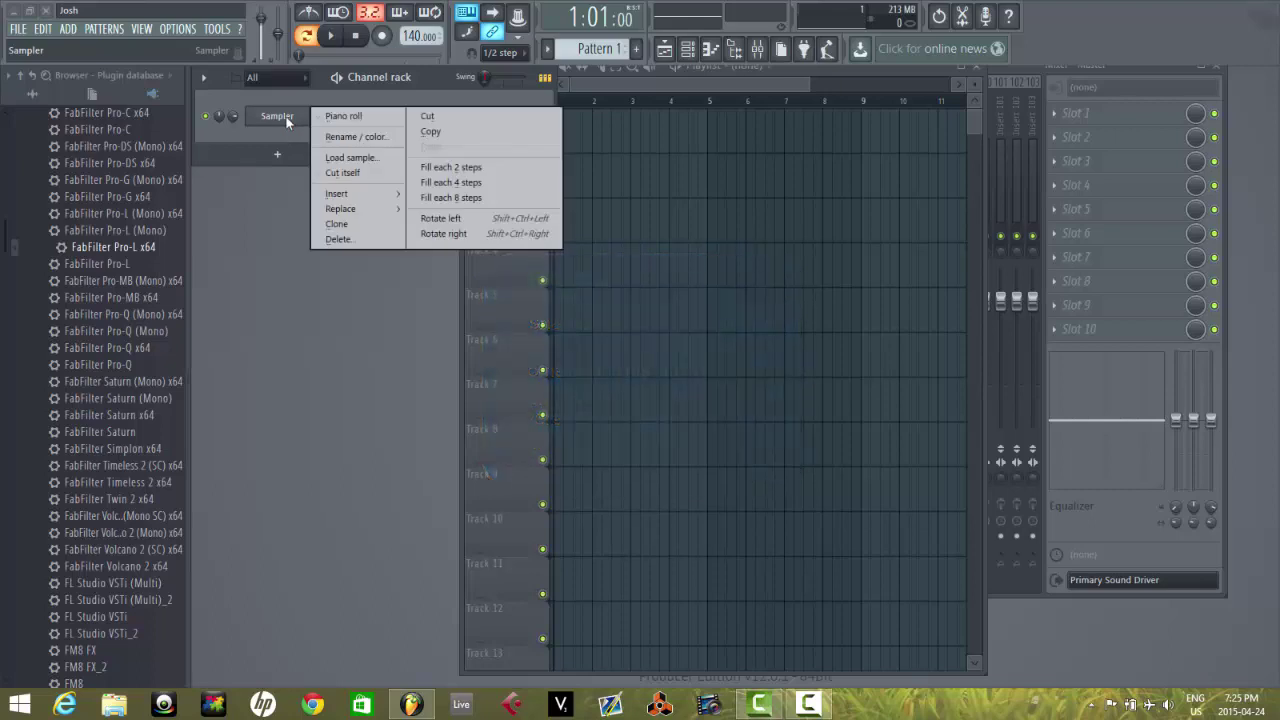
# Replace the Sampler channel with 3x Osc and set oscillator 1's shape to noise.
pyautogui.moveTo(351, 203)
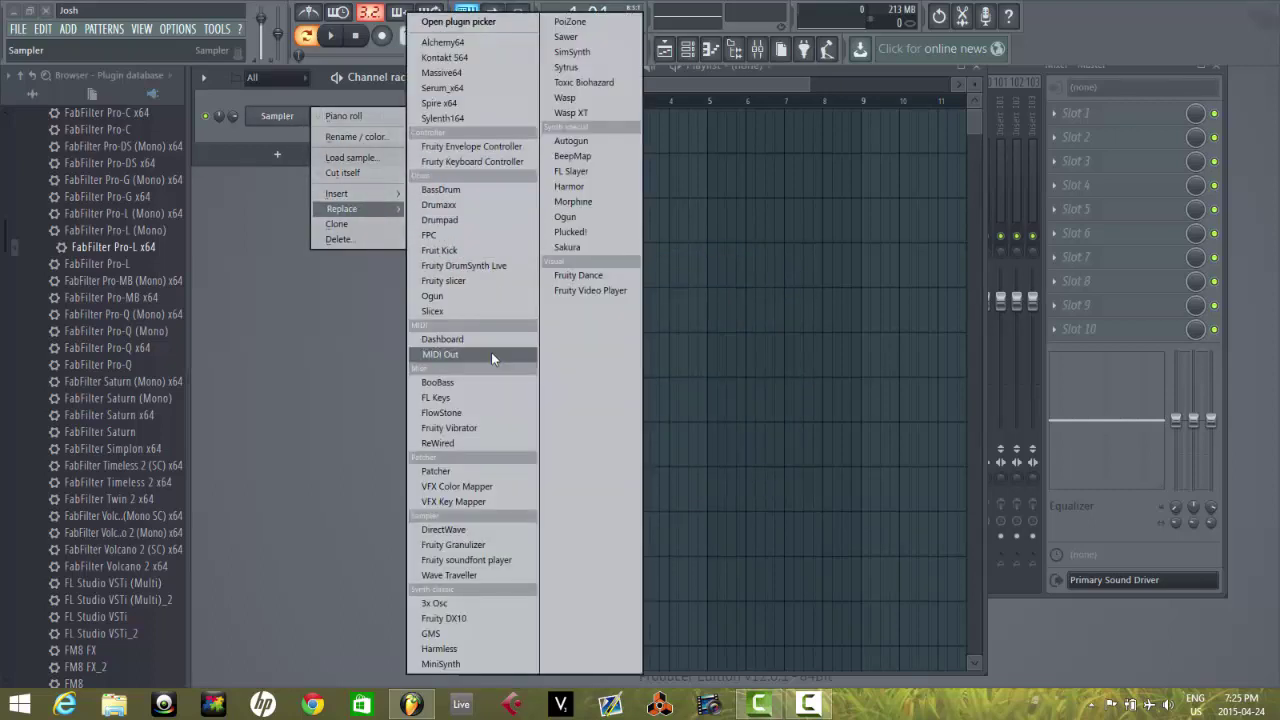
pyautogui.click(457, 606)
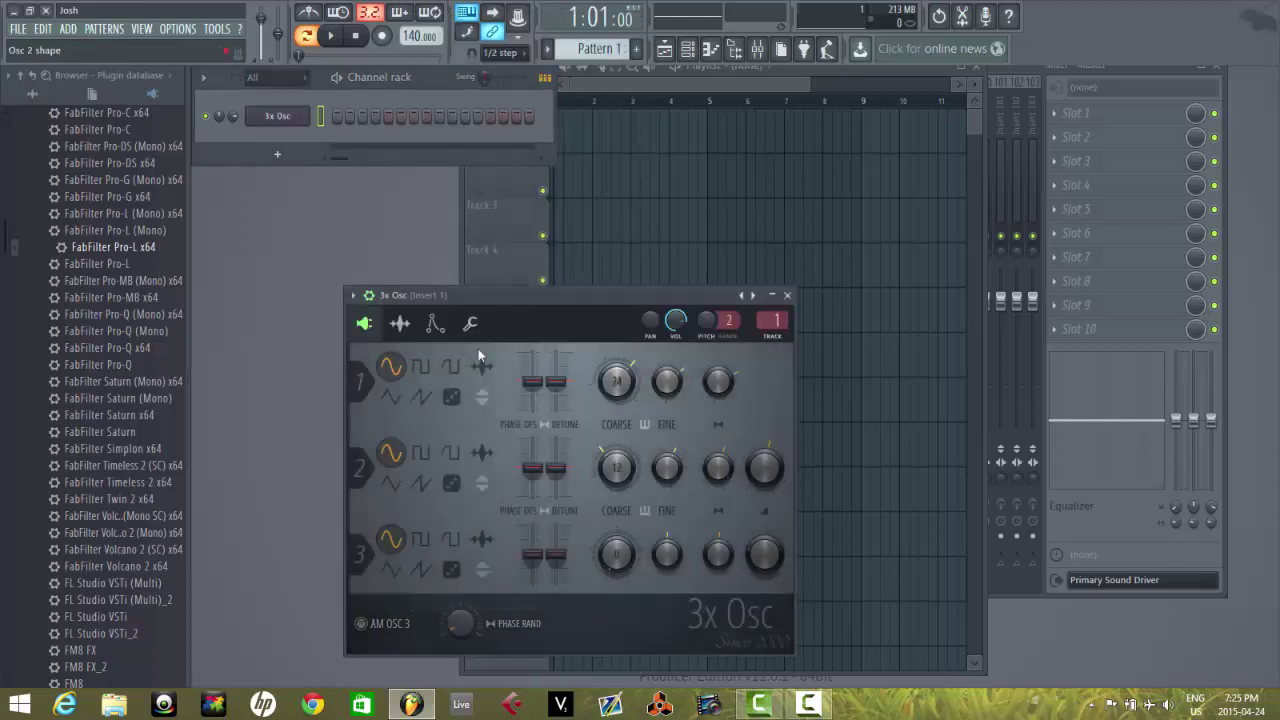
pyautogui.moveTo(480, 279); pyautogui.dragTo(524, 111)
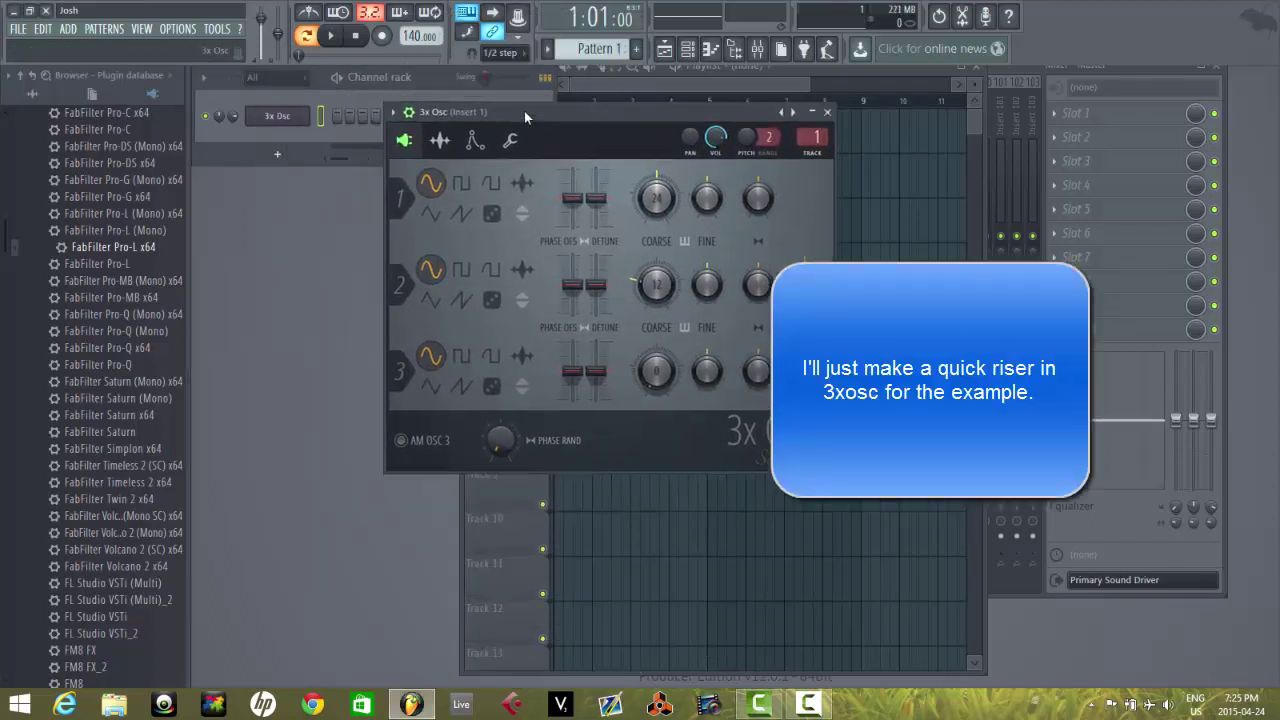
pyautogui.click(492, 214)
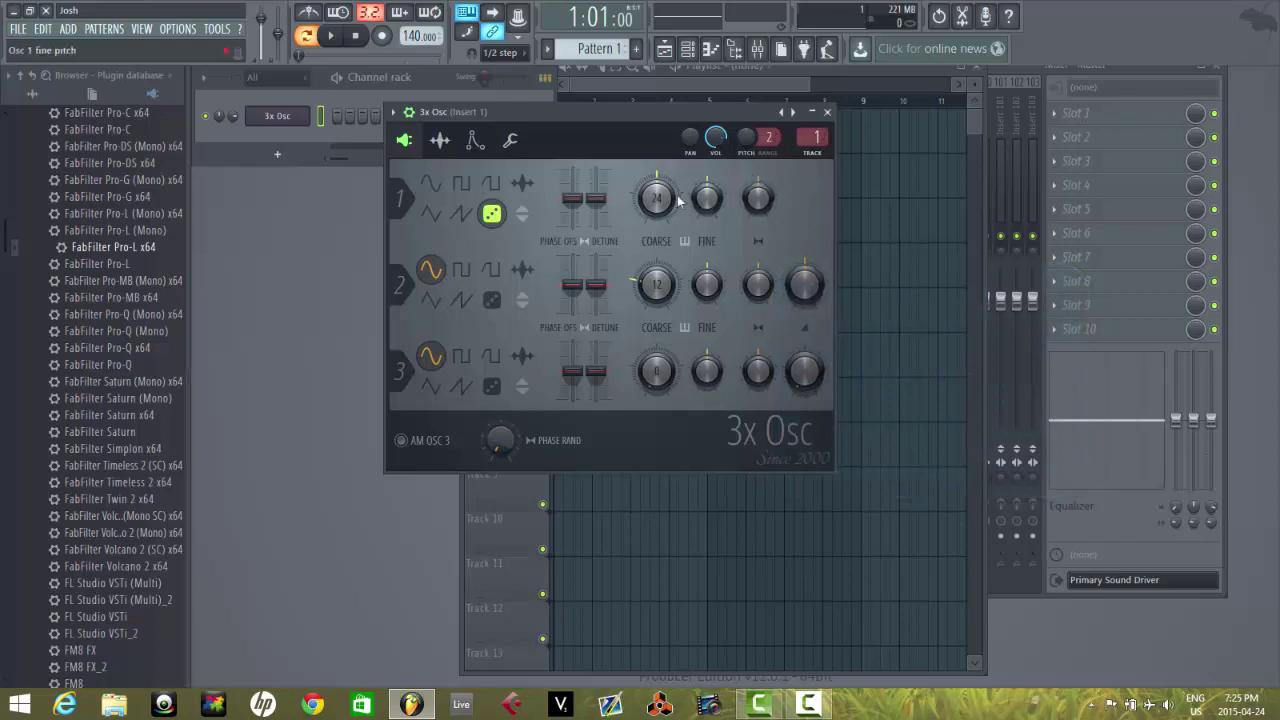
# Draw a three-bar C5 note starting at bar 1 in the 3x Osc piano roll.
pyautogui.rightClick(290, 118)
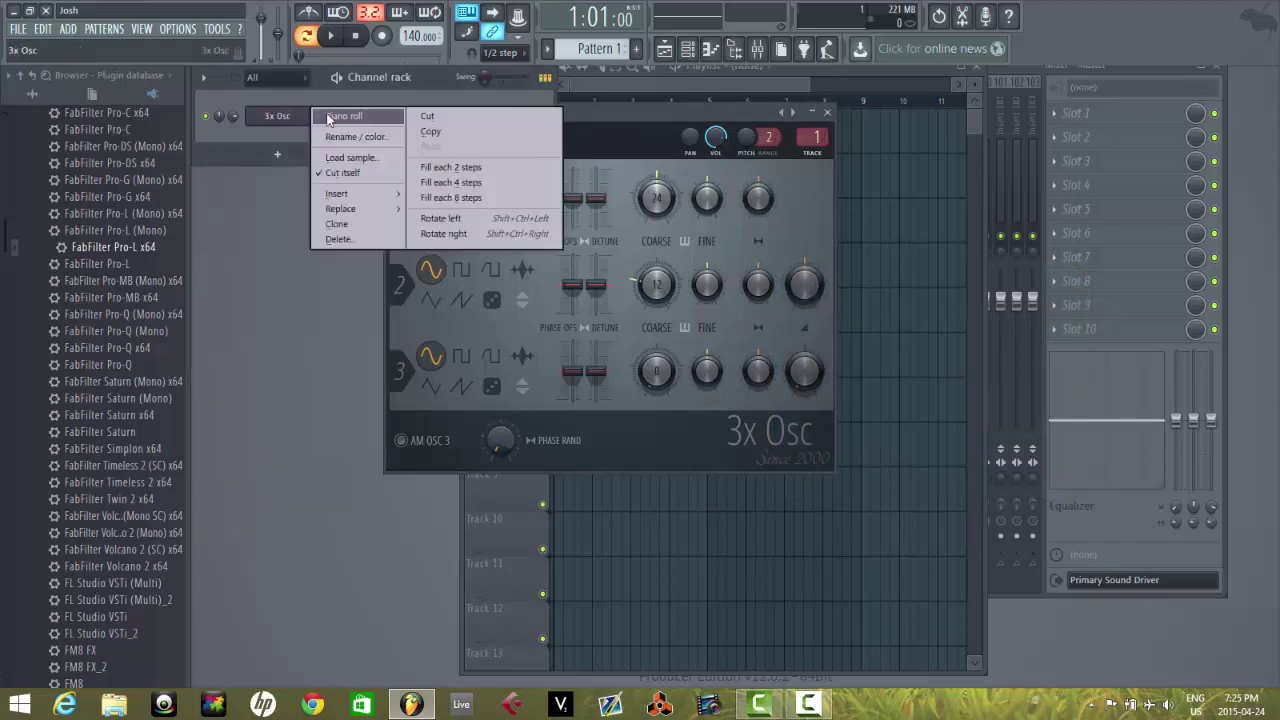
pyautogui.click(335, 118)
pyautogui.moveTo(645, 435)
pyautogui.mouseDown()
pyautogui.moveTo(645, 520)
pyautogui.moveTo(645, 500)
pyautogui.mouseUp()
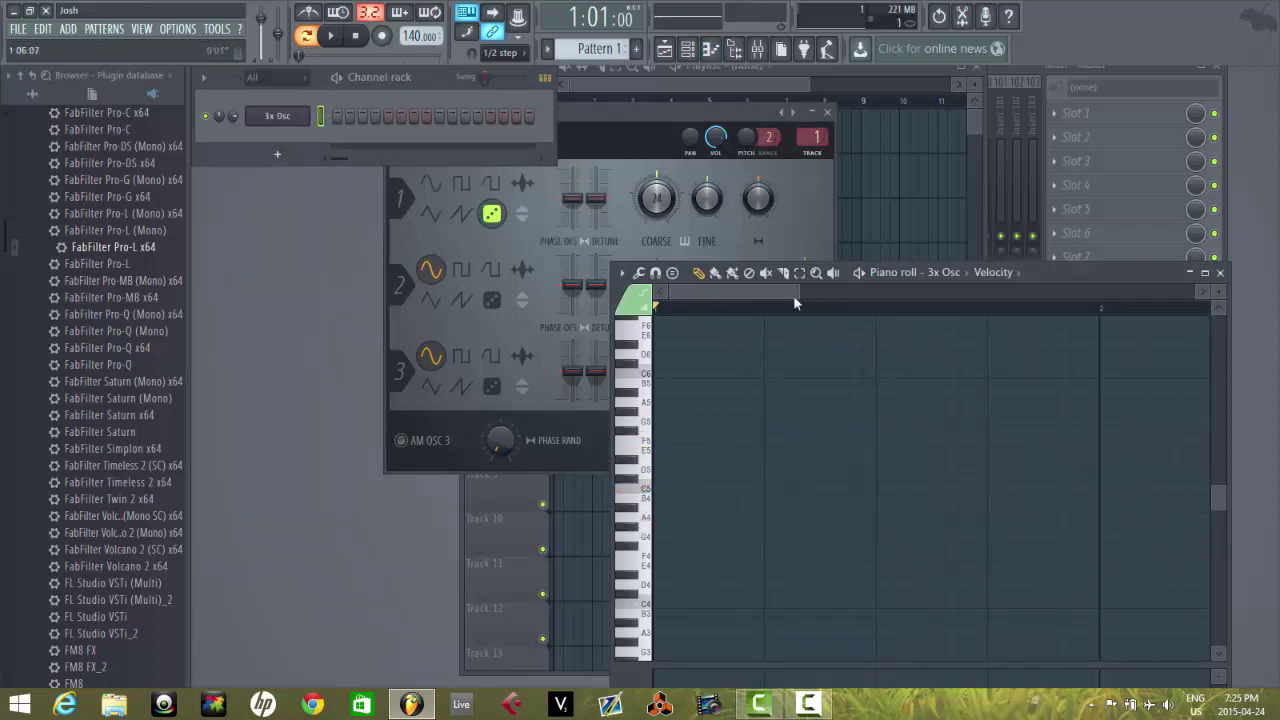
pyautogui.moveTo(799, 295); pyautogui.dragTo(1192, 296)
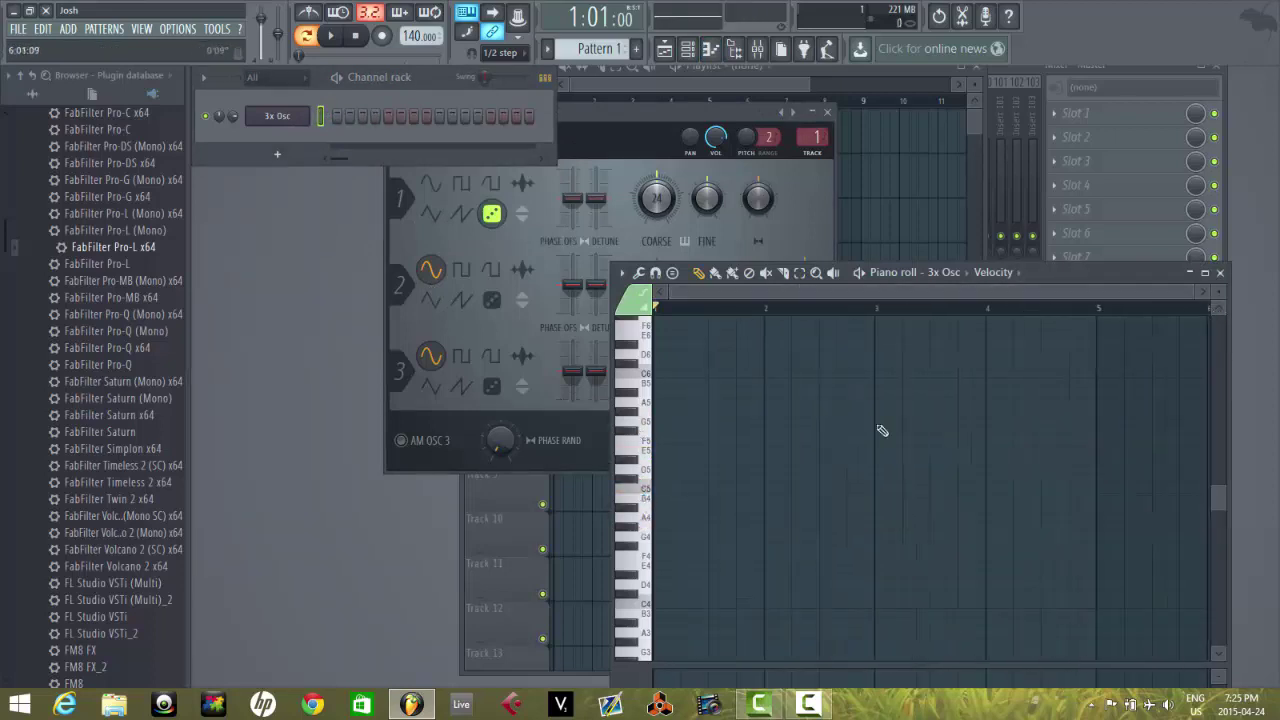
pyautogui.click(665, 493)
pyautogui.moveTo(659, 490); pyautogui.dragTo(657, 490)
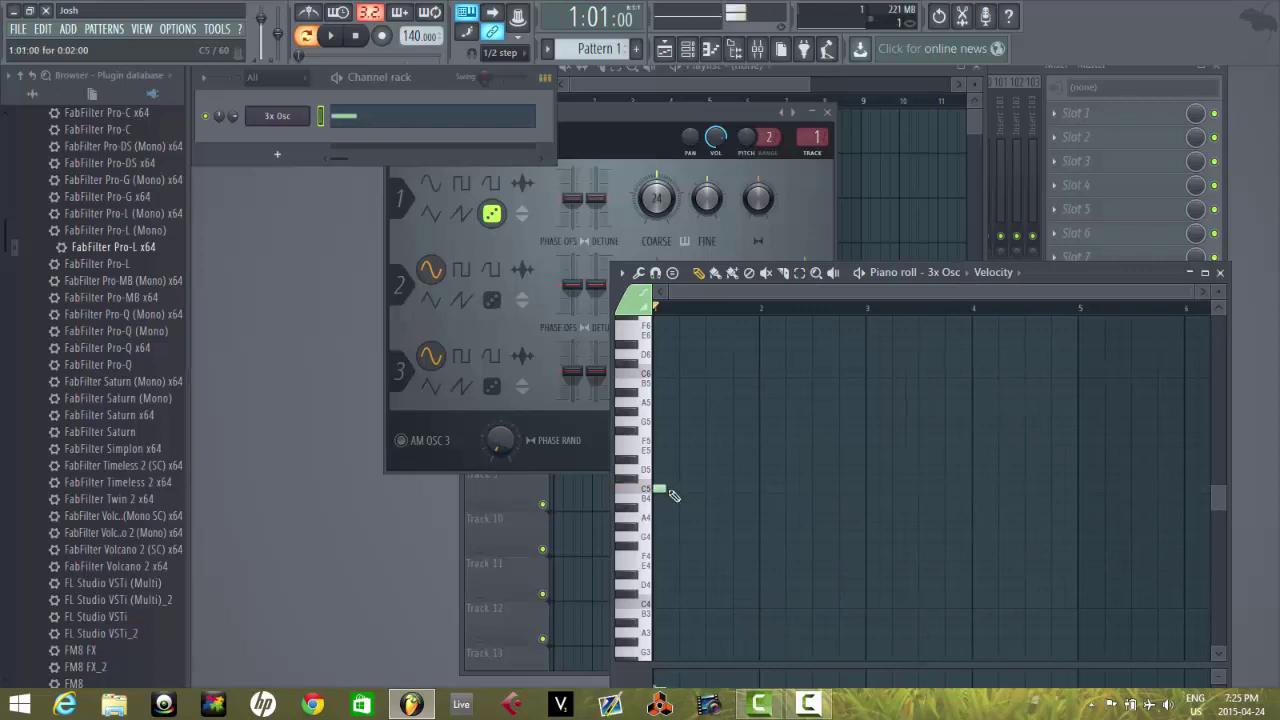
pyautogui.moveTo(765, 487); pyautogui.dragTo(970, 498)
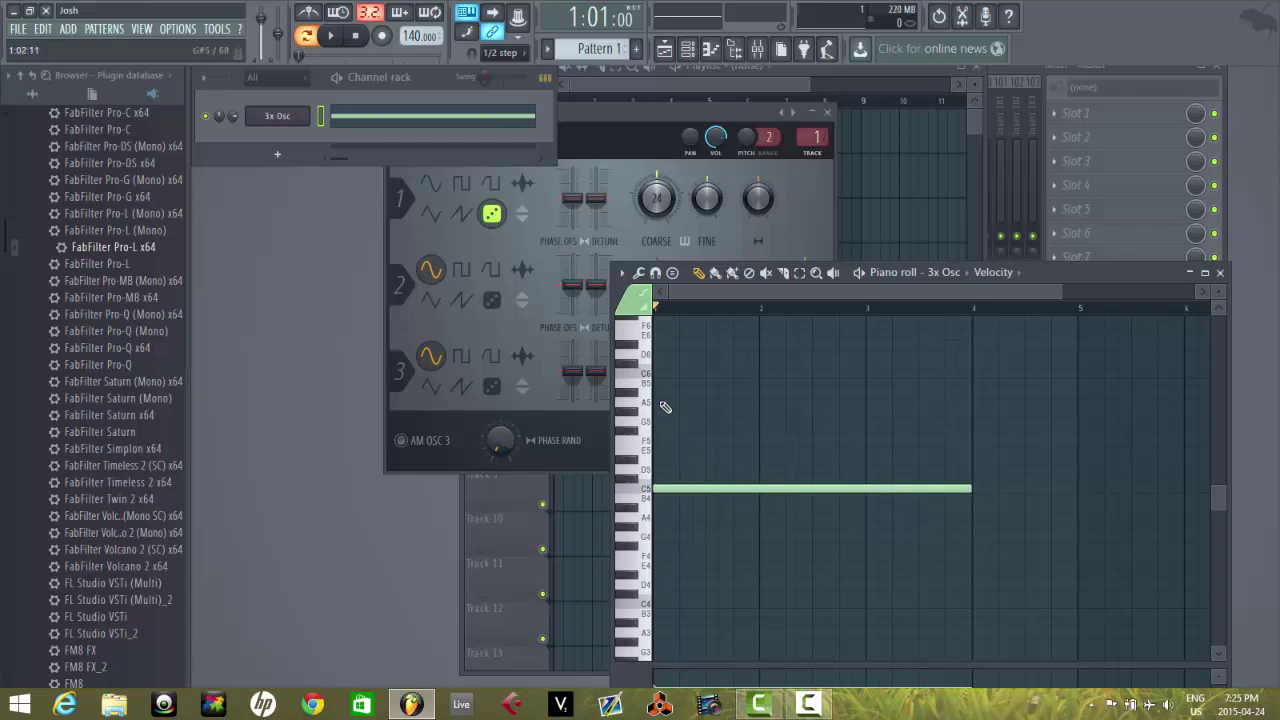
# Add a three-bar C6 note starting at bar 1 and make it a slide note in its properties.
pyautogui.click(660, 374)
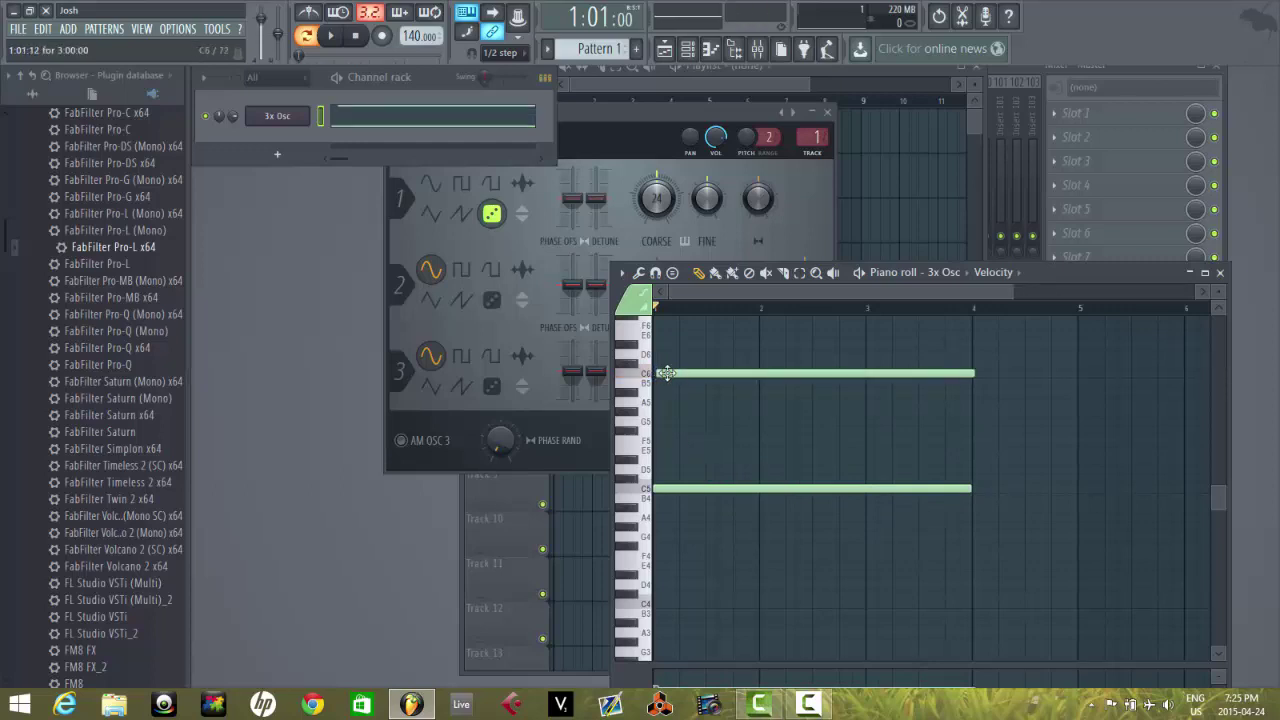
pyautogui.doubleClick(661, 373)
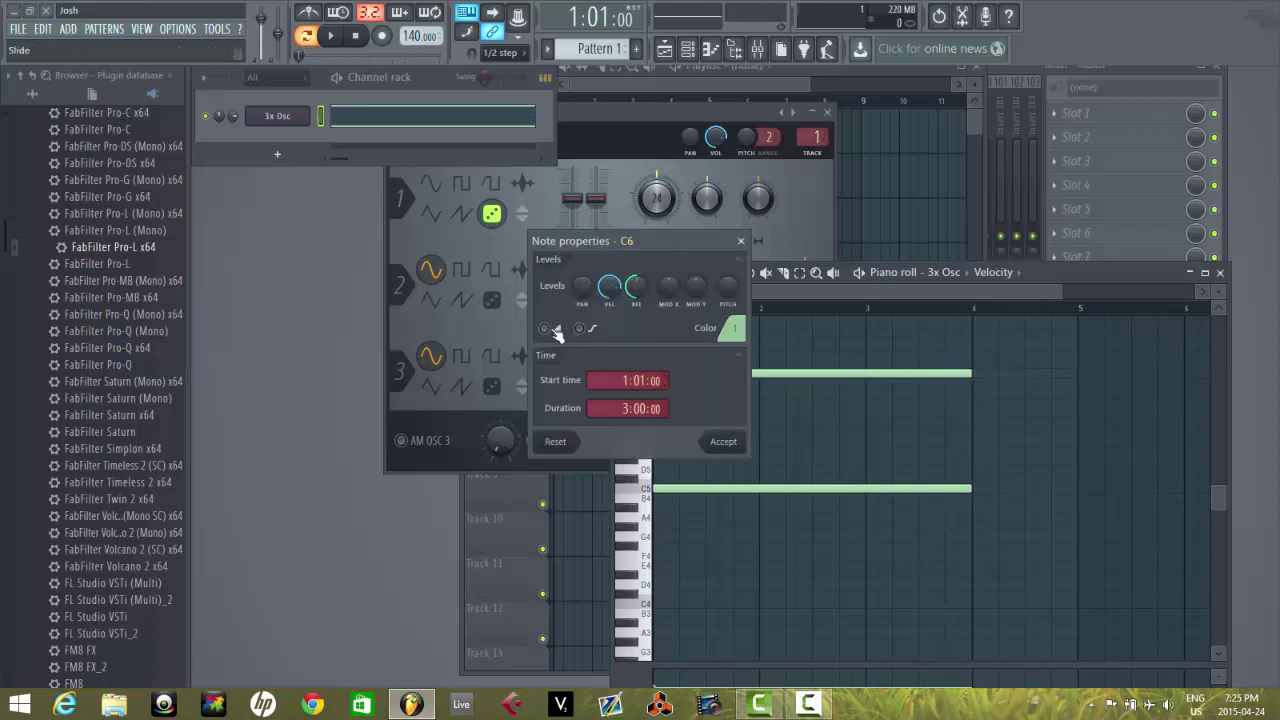
pyautogui.click(722, 440)
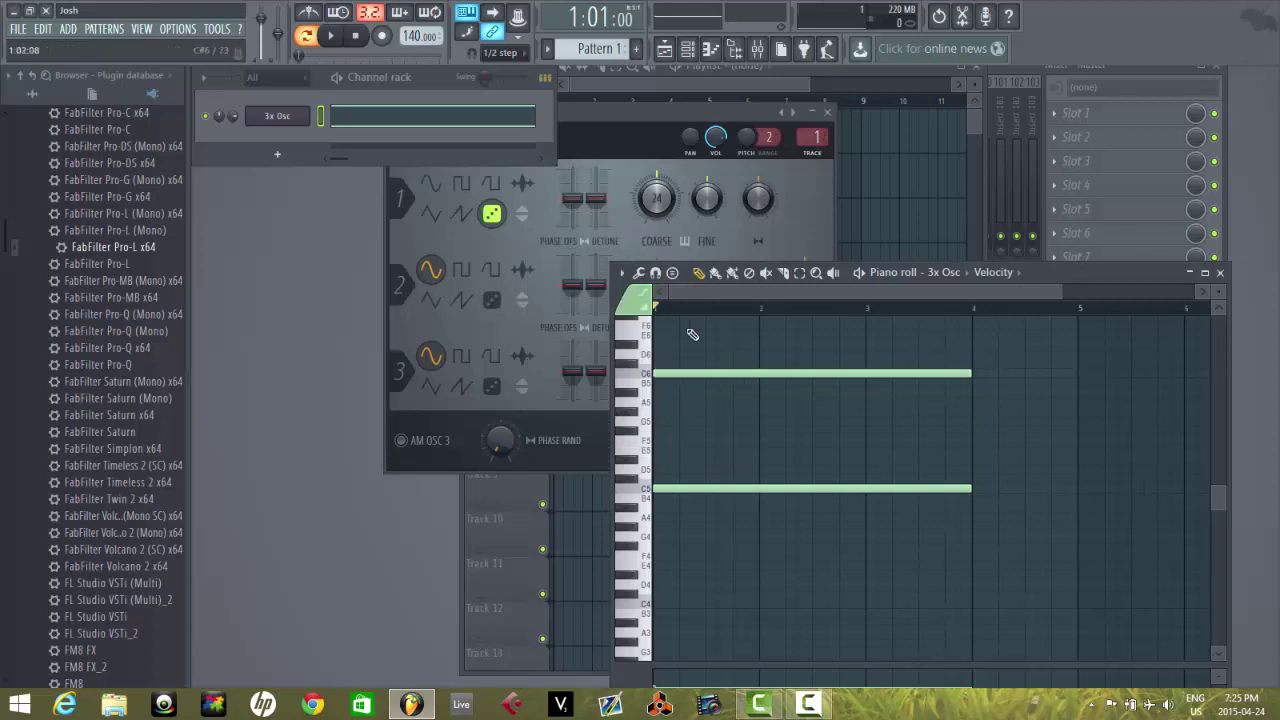
# Place Pattern 1 at bar 1 of Track 1 in the playlist and move the playlist window clear of the mixer.
pyautogui.moveTo(902, 141); pyautogui.dragTo(563, 114)
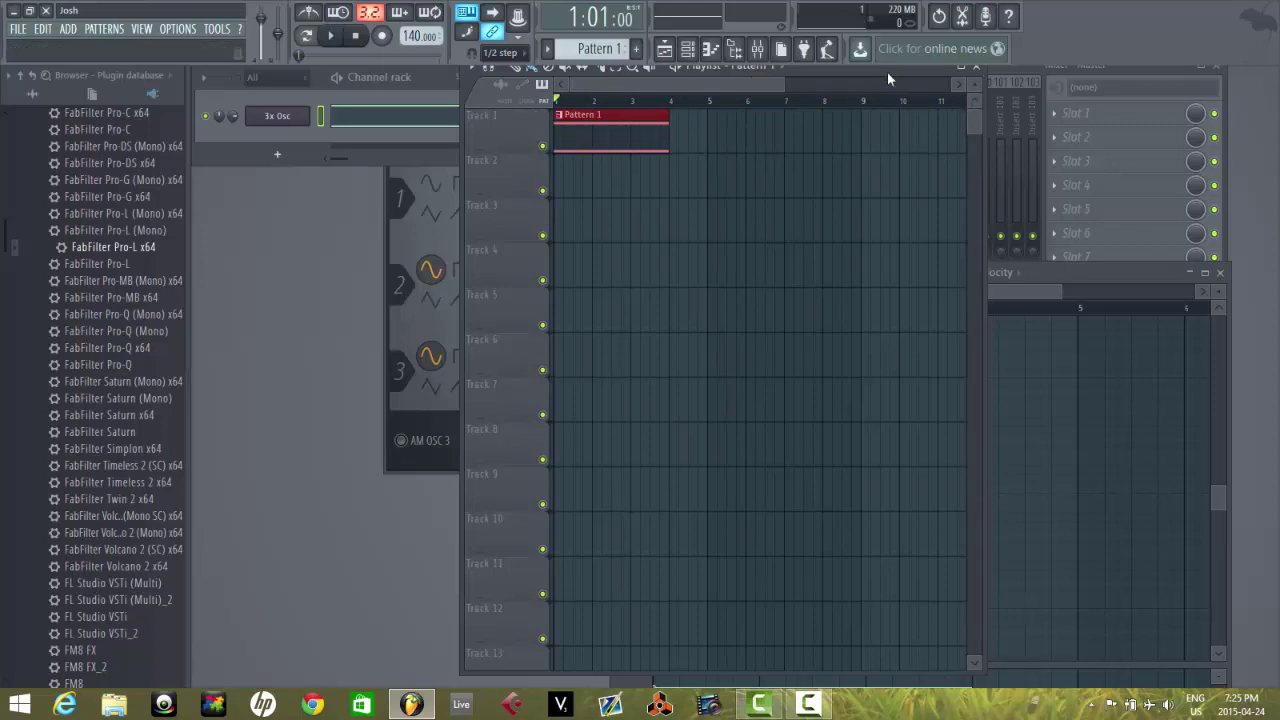
pyautogui.moveTo(887, 72); pyautogui.dragTo(776, 315)
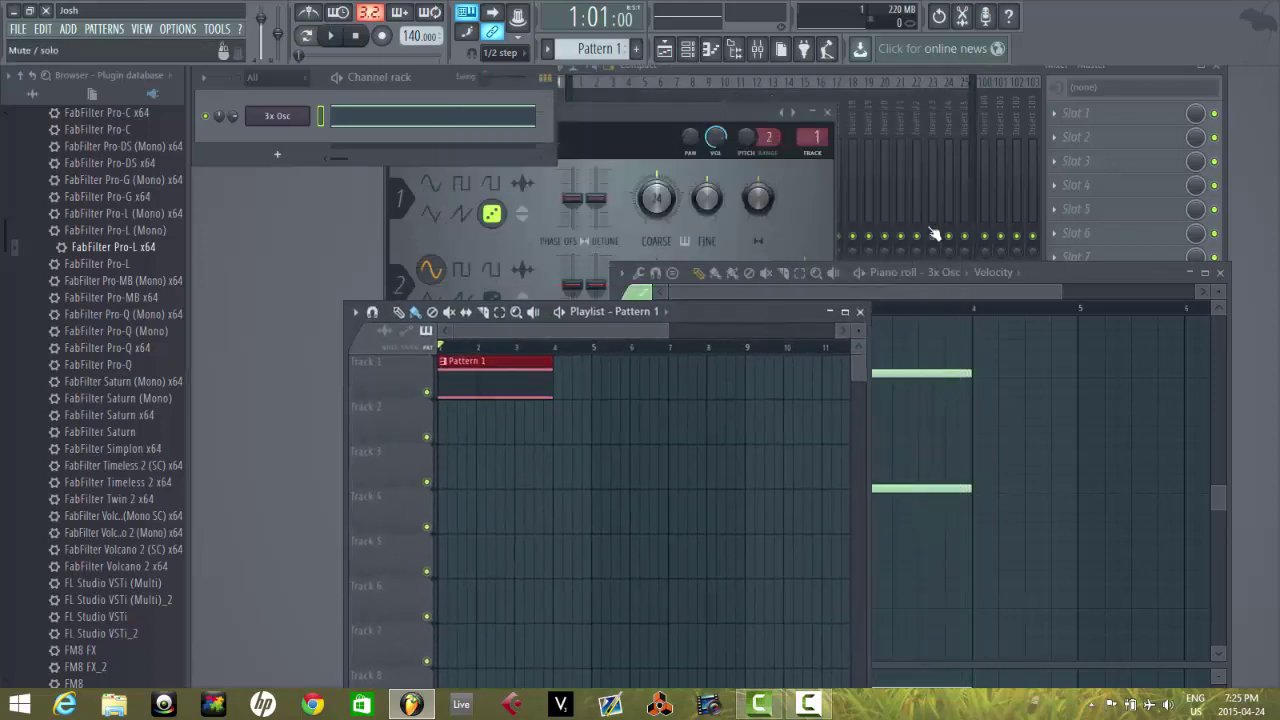
# Load Fruity Parametric EQ 2 in slot 1 of mixer Insert 1, make band 1 a low-pass filter and raise its frequency.
pyautogui.click(311, 115)
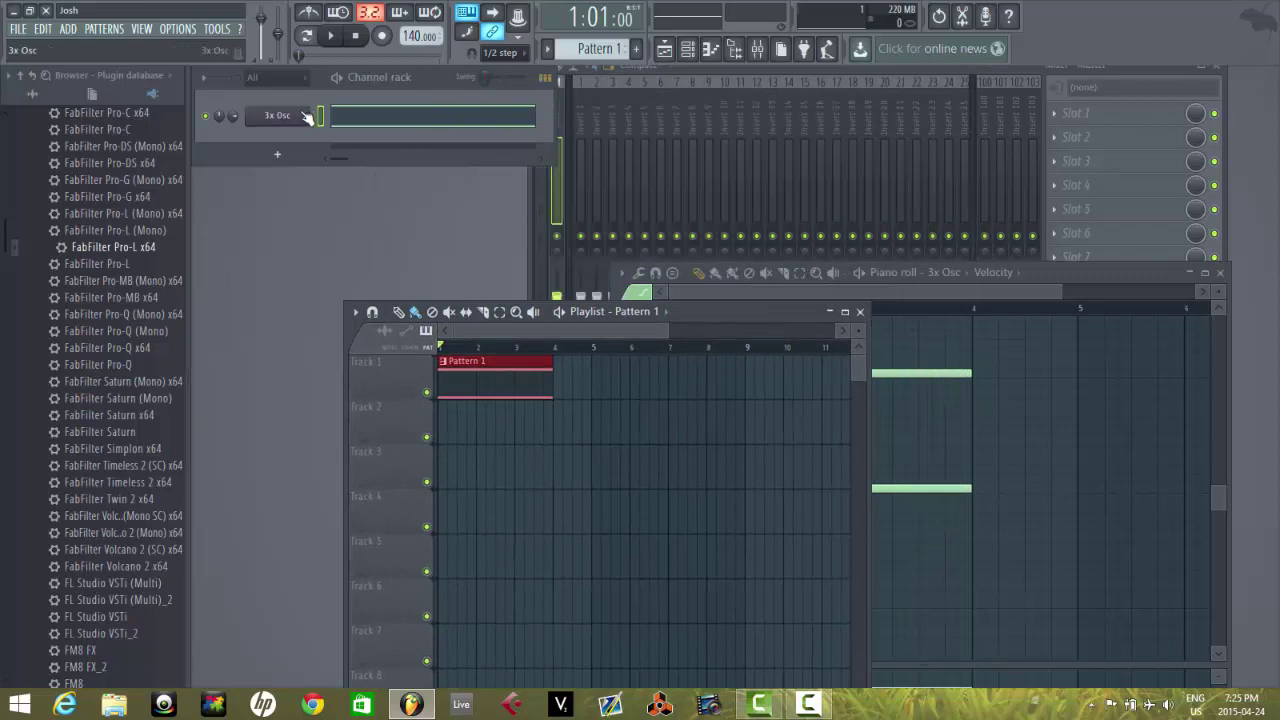
pyautogui.click(311, 115)
pyautogui.click(820, 135)
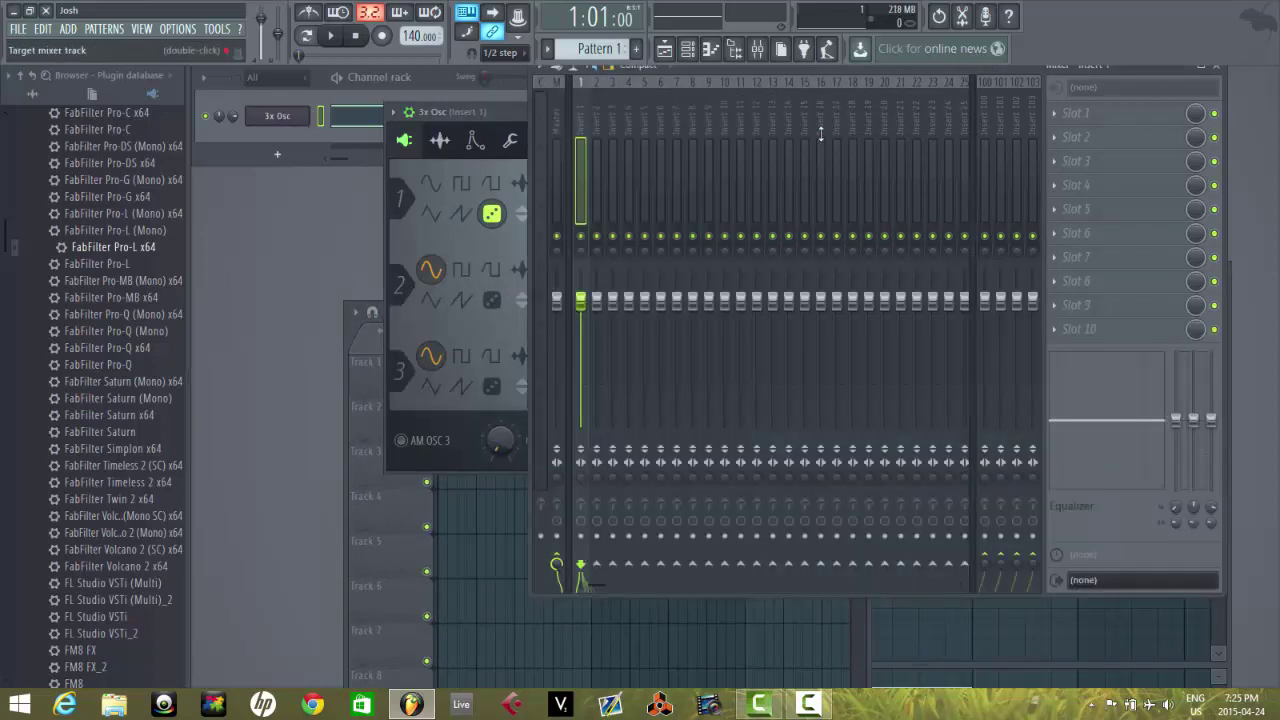
pyautogui.click(1078, 118)
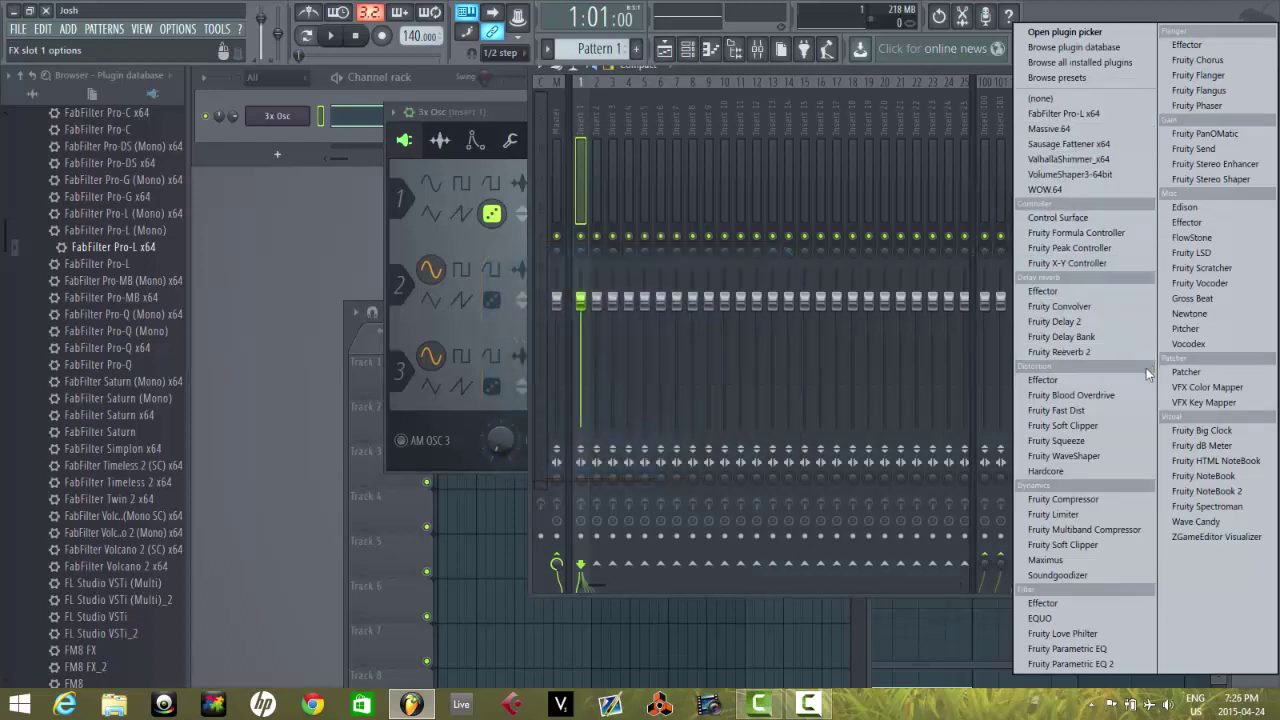
pyautogui.click(1070, 663)
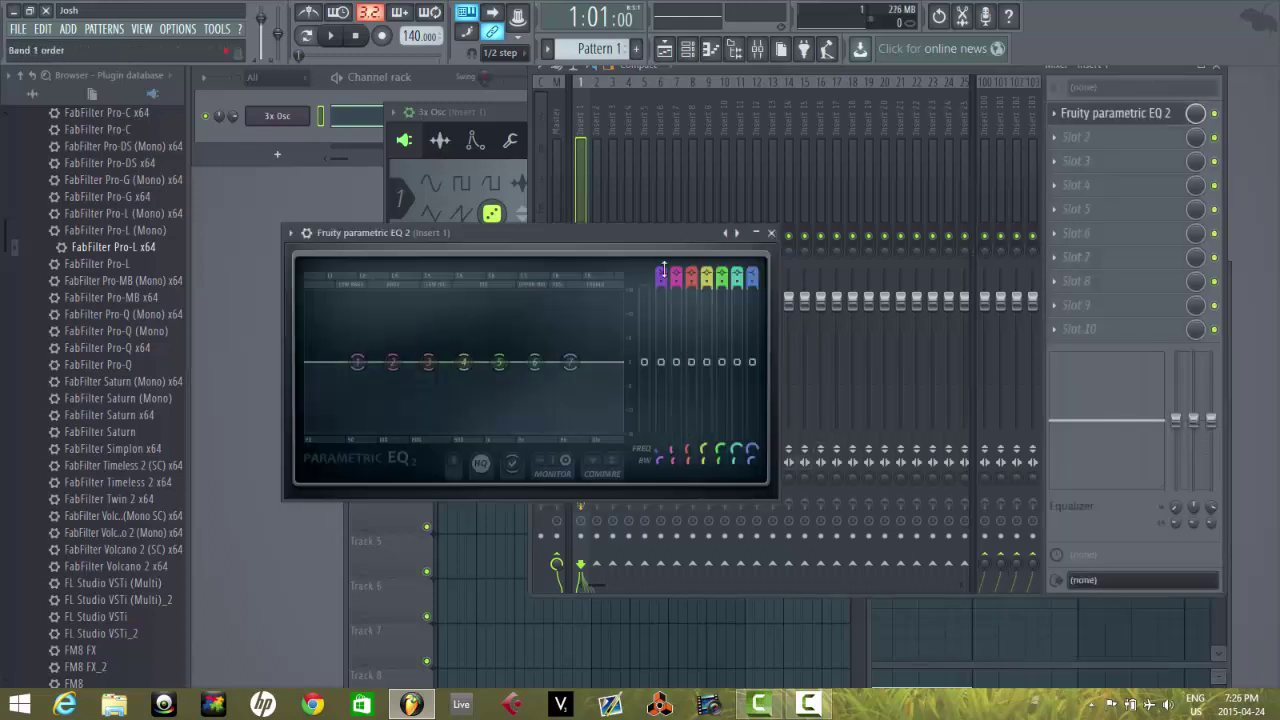
pyautogui.moveTo(663, 270); pyautogui.dragTo(663, 297)
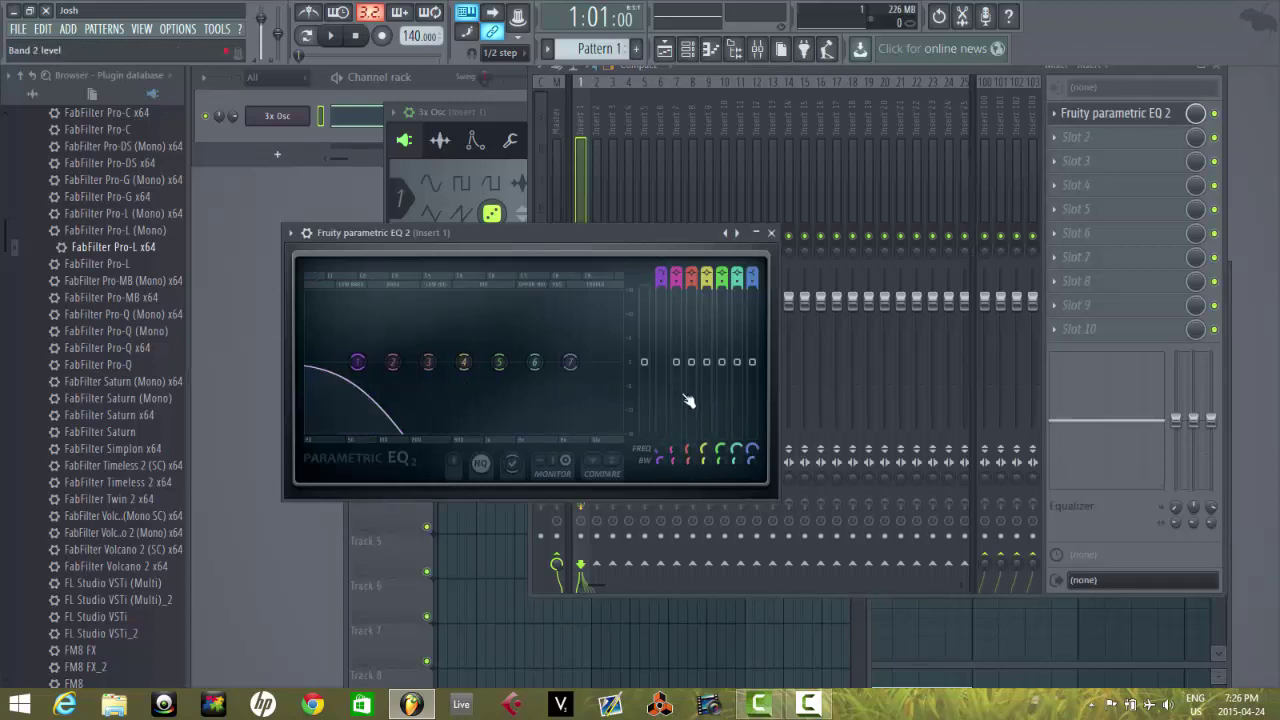
pyautogui.moveTo(665, 452); pyautogui.dragTo(674, 424)
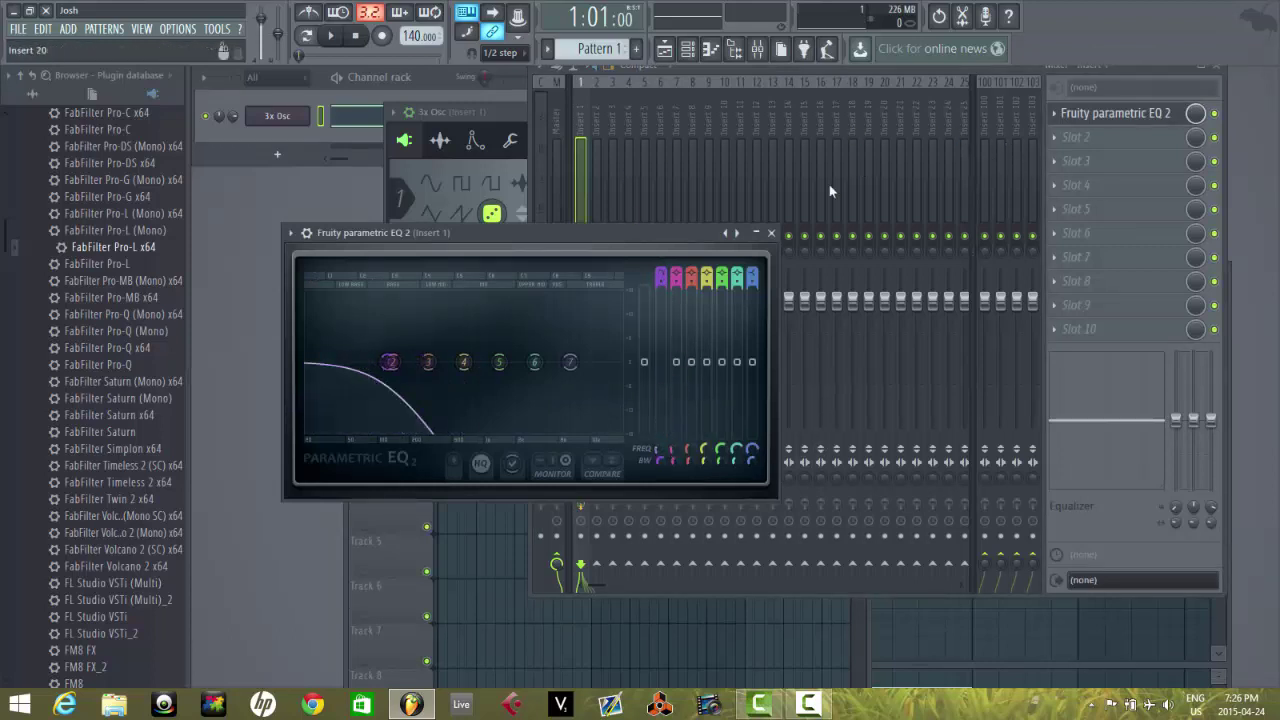
# Load Fruity Reeverb 2 in slot 2 of Insert 1 and adjust its dry and wet levels.
pyautogui.click(1078, 137)
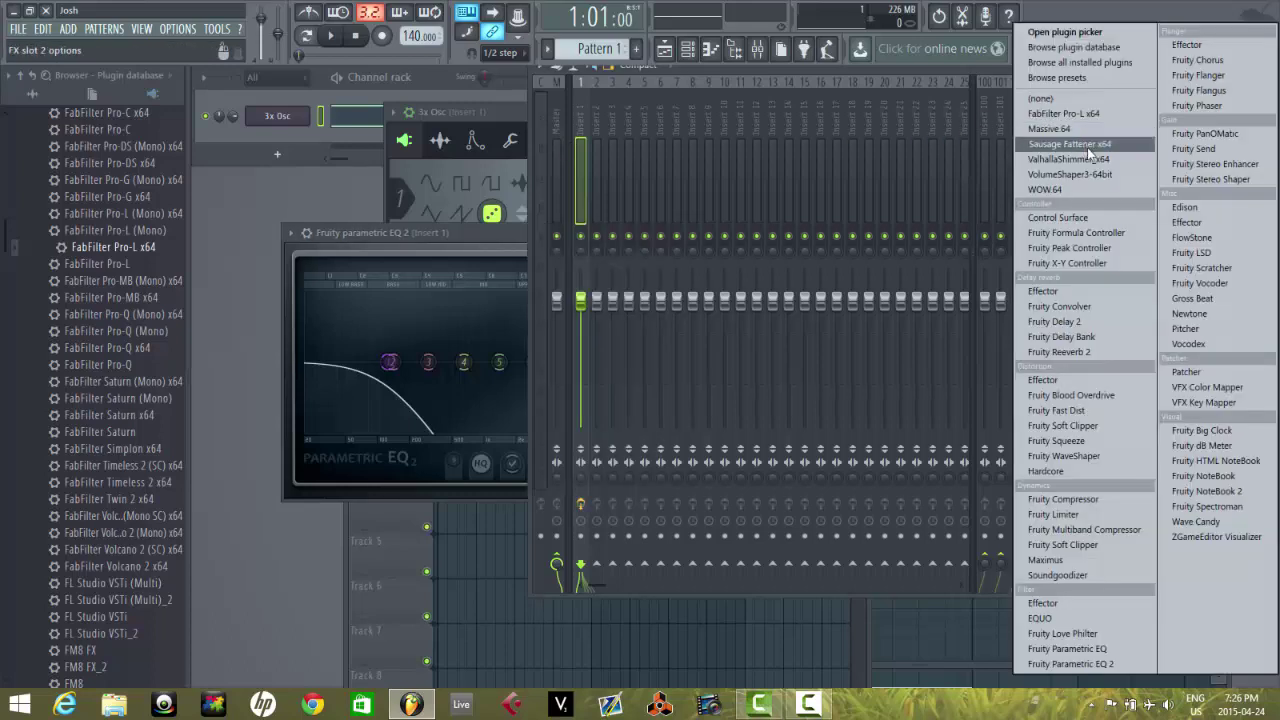
pyautogui.click(1094, 353)
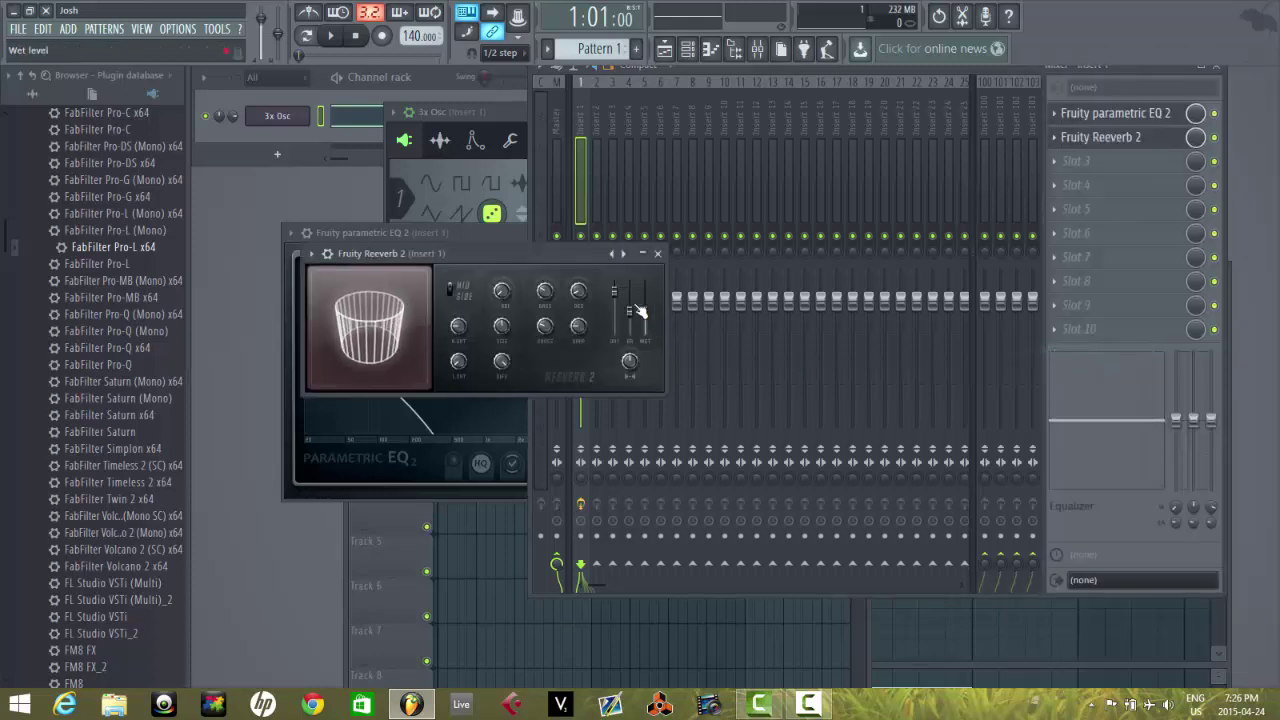
pyautogui.moveTo(623, 323)
pyautogui.mouseDown()
pyautogui.moveTo(625, 384)
pyautogui.moveTo(625, 284)
pyautogui.moveTo(624, 370)
pyautogui.moveTo(636, 340)
pyautogui.mouseUp()
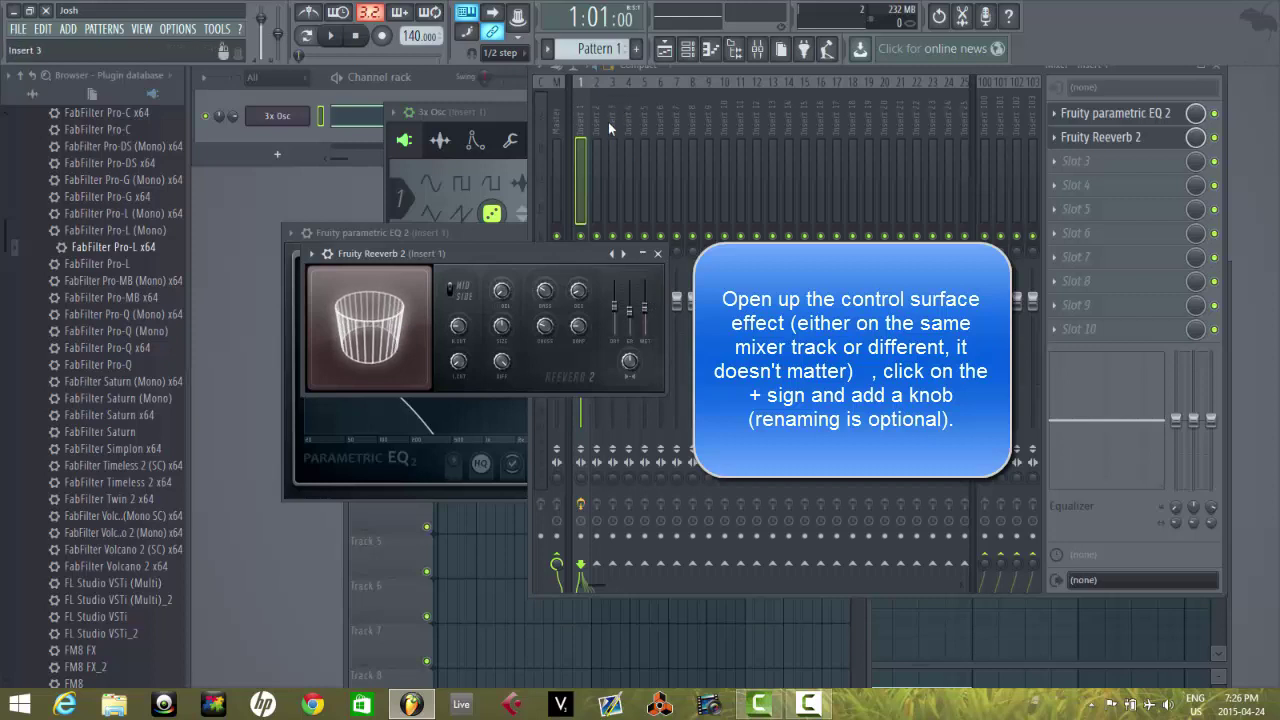
# Load Control Surface in slot 1 of mixer Insert 2 and add a knob to it.
pyautogui.click(598, 125)
pyautogui.click(1077, 119)
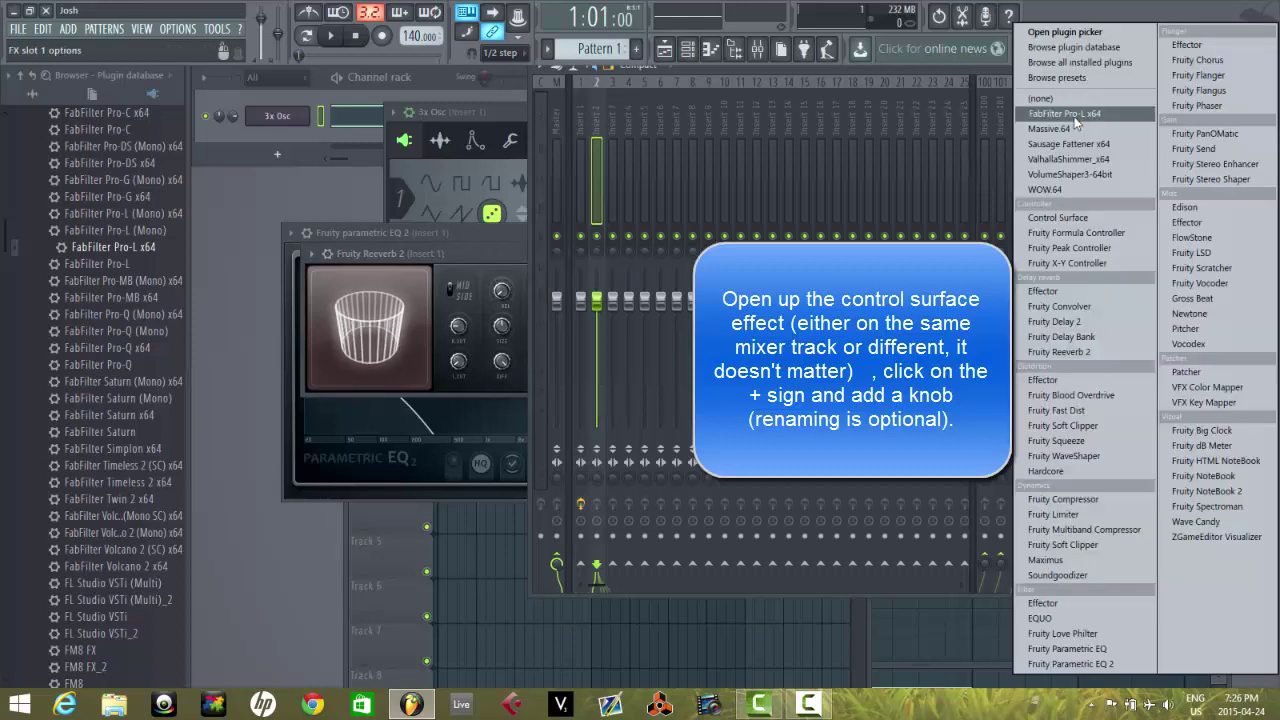
pyautogui.click(1060, 217)
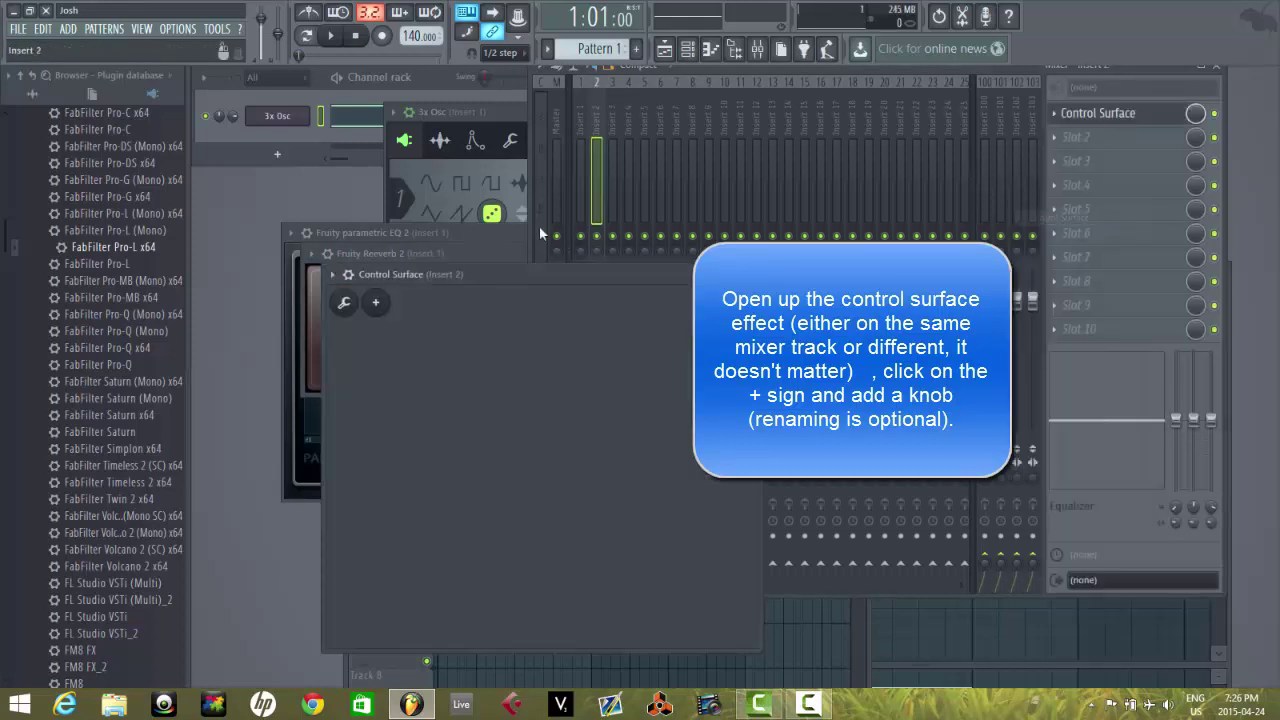
pyautogui.click(378, 302)
pyautogui.click(404, 325)
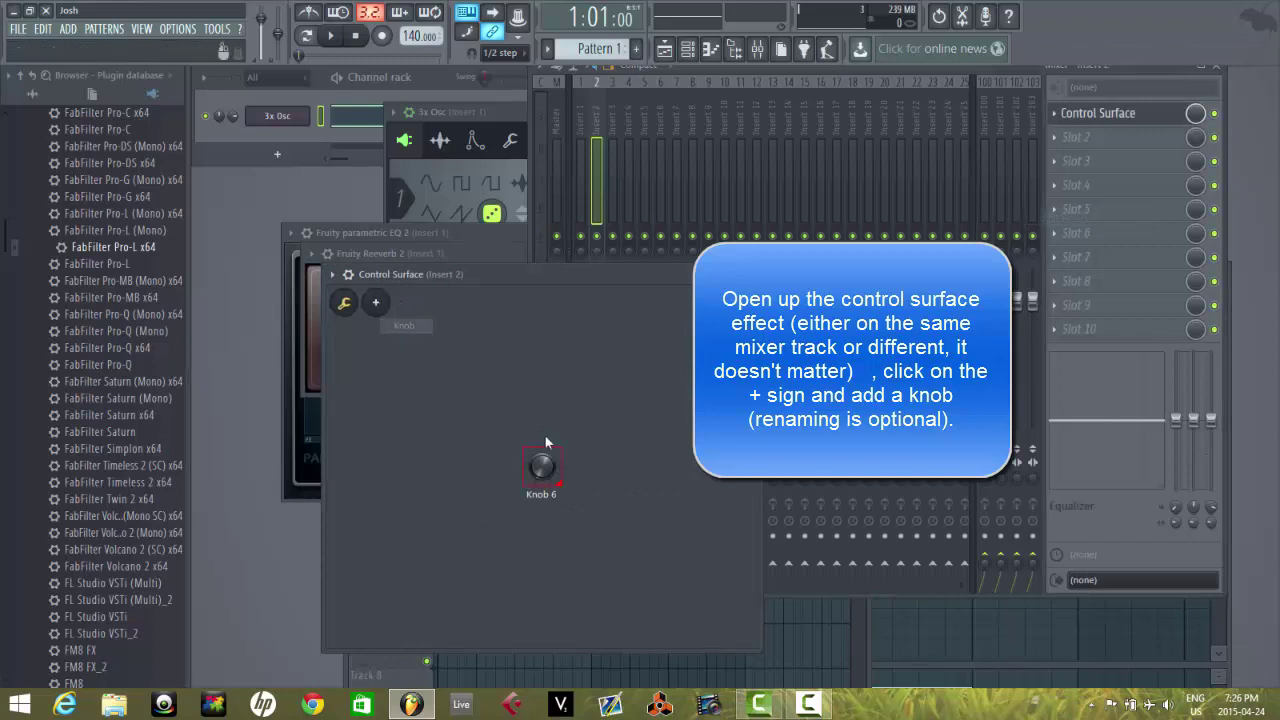
# Rename the new Control Surface knob "Filter + Reverb".
pyautogui.rightClick(546, 498)
pyautogui.click(574, 507)
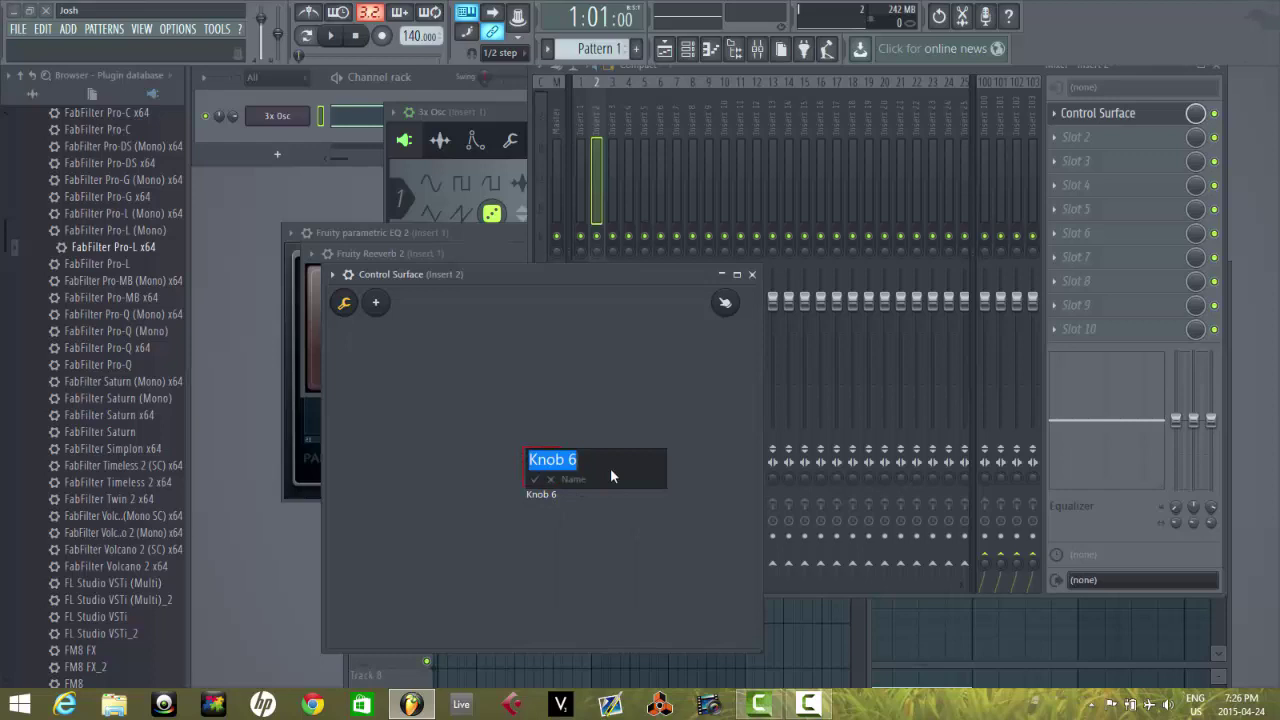
pyautogui.write('Filter +')
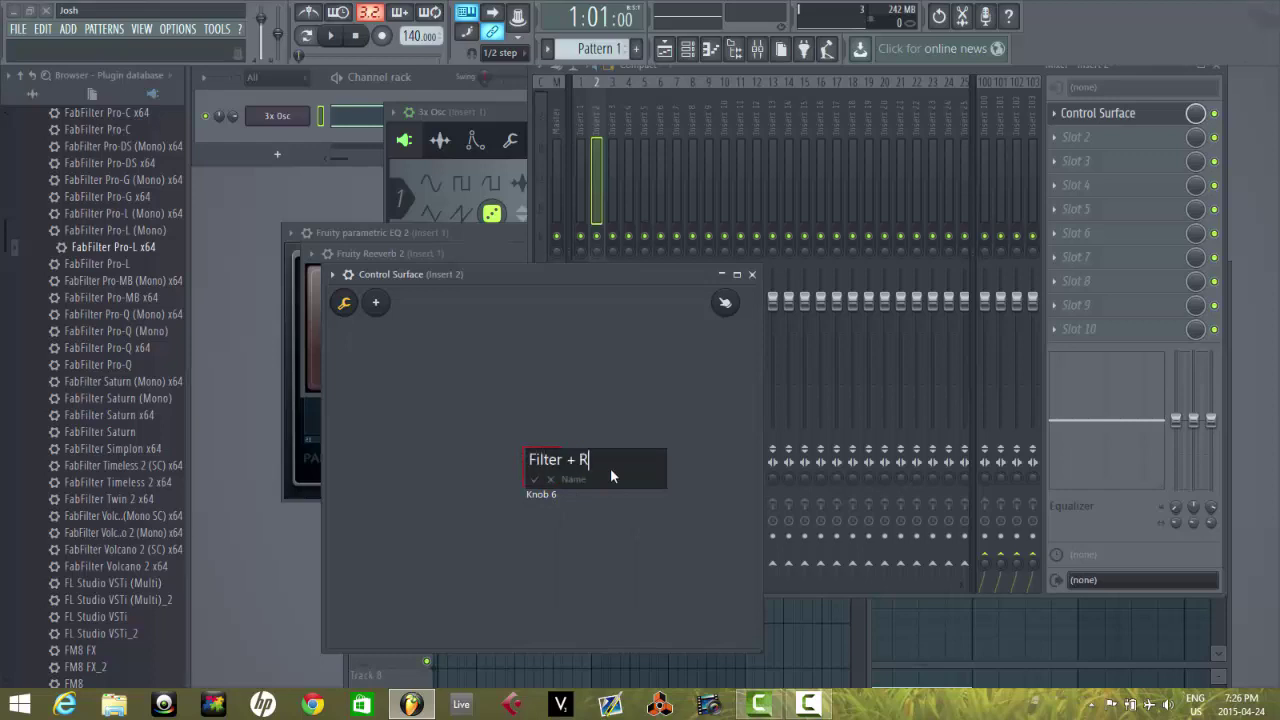
pyautogui.write(' Reverb')
pyautogui.press('Return')
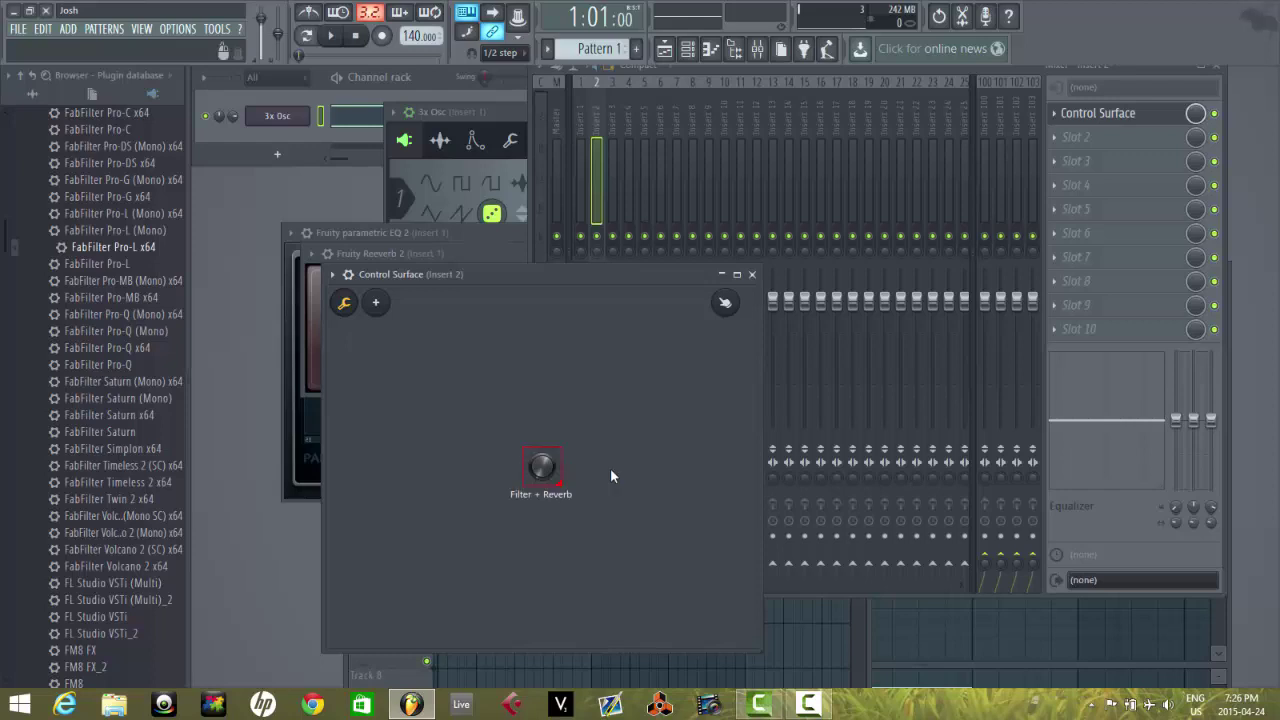
# Link the band 1 frequency of Fruity Parametric EQ 2 on Insert 1 to the internal controller "Surface - Filter + Reverb".
pyautogui.click(579, 114)
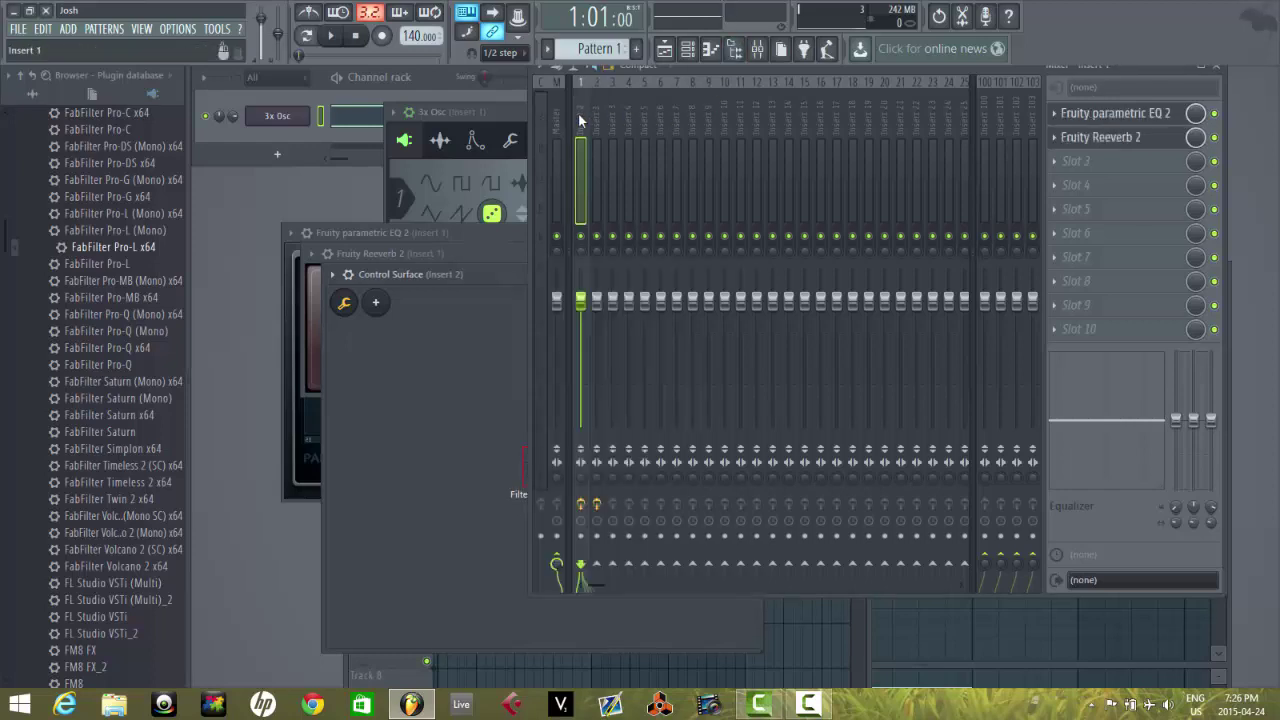
pyautogui.click(1092, 118)
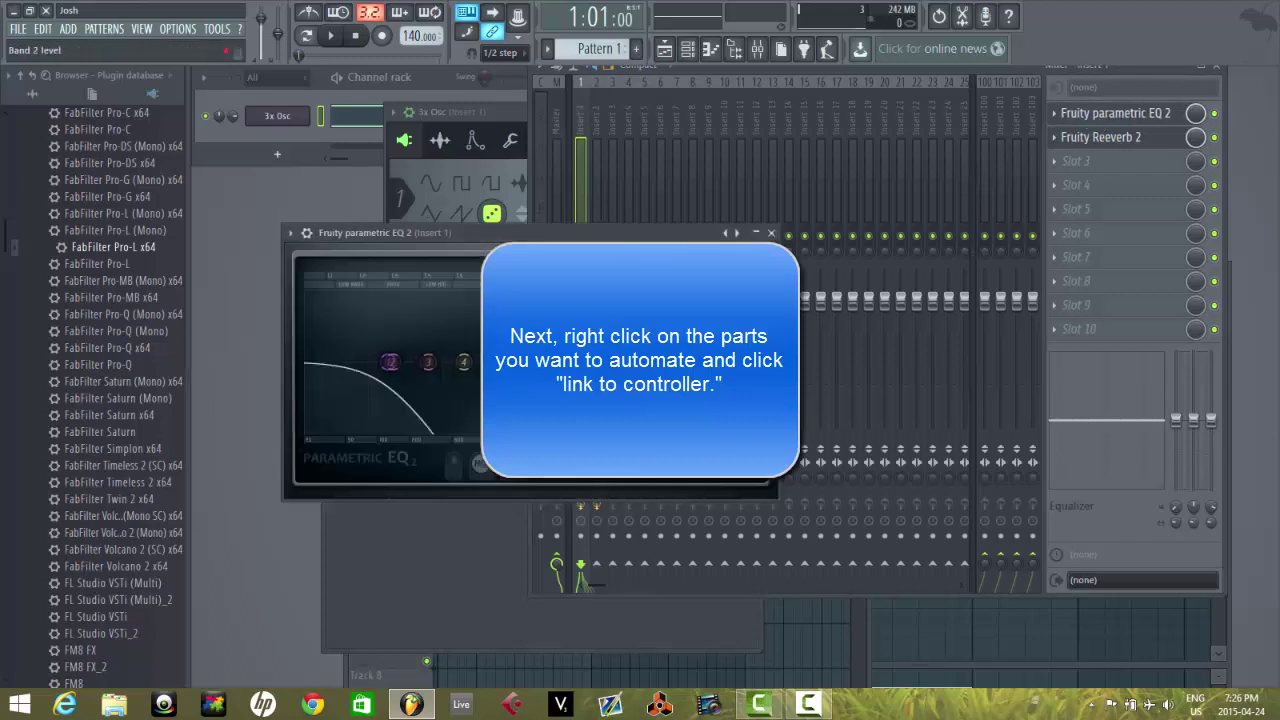
pyautogui.rightClick(661, 451)
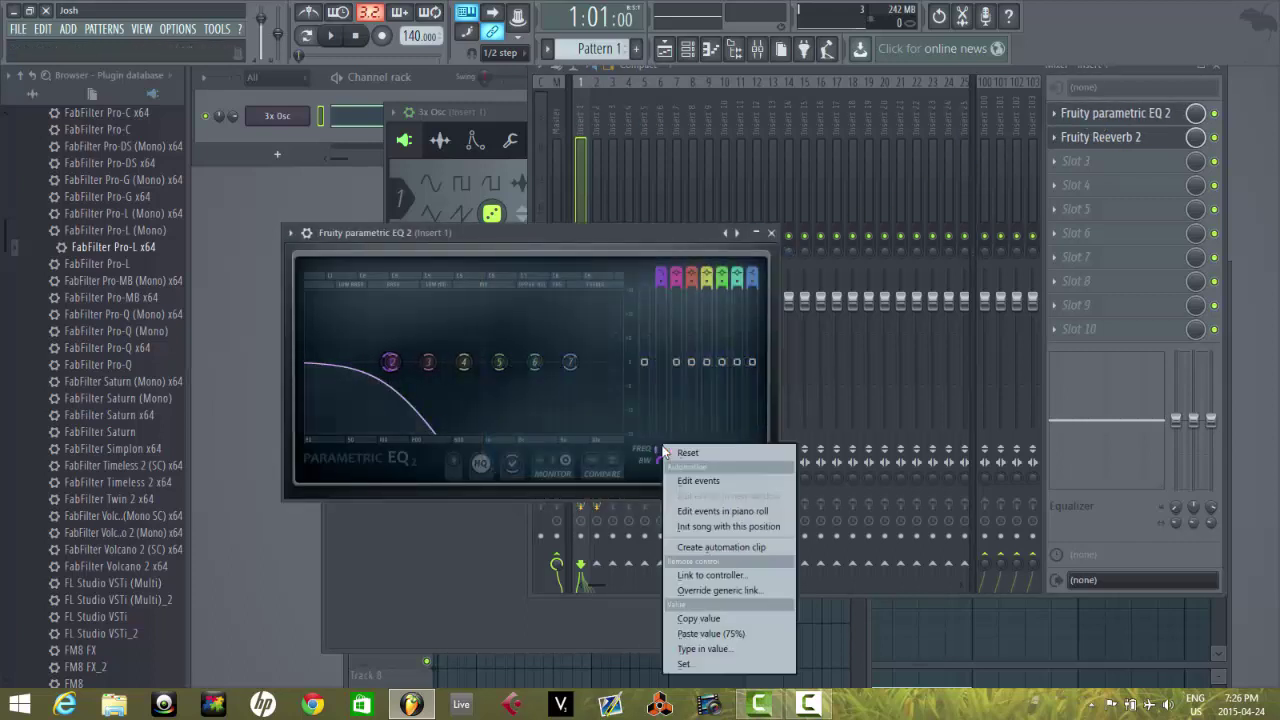
pyautogui.click(706, 576)
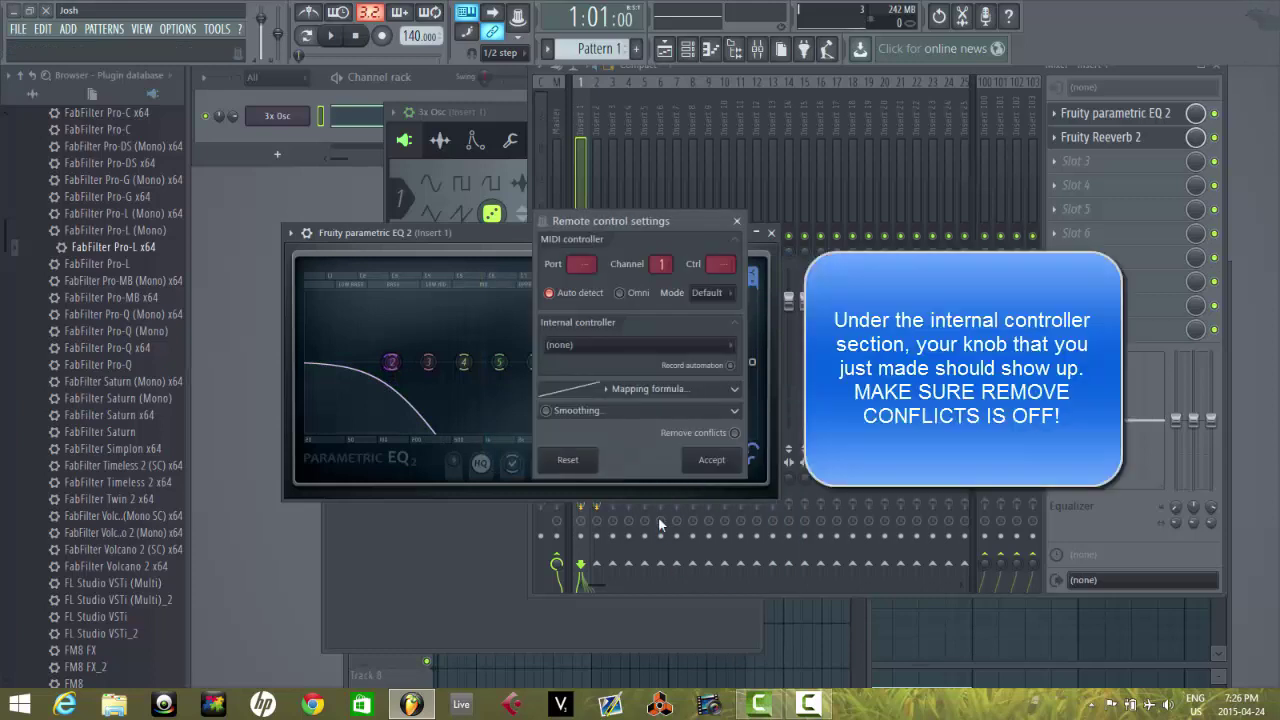
pyautogui.click(655, 346)
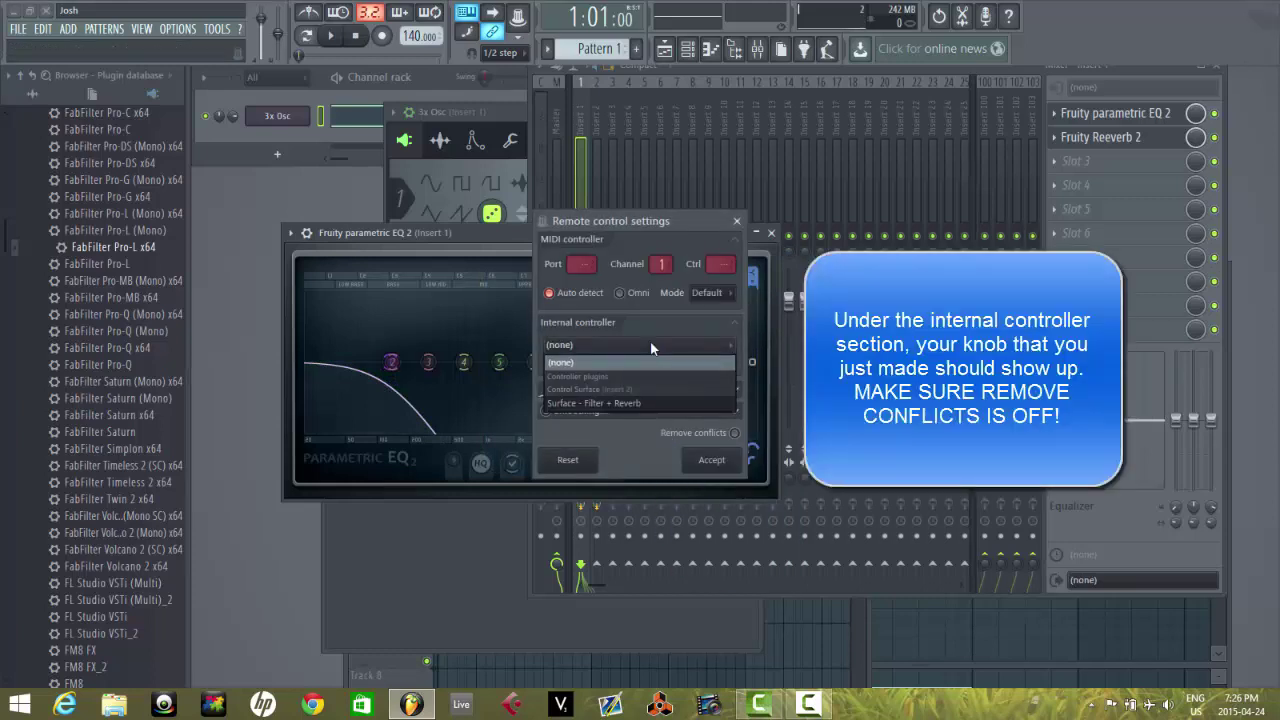
pyautogui.click(628, 404)
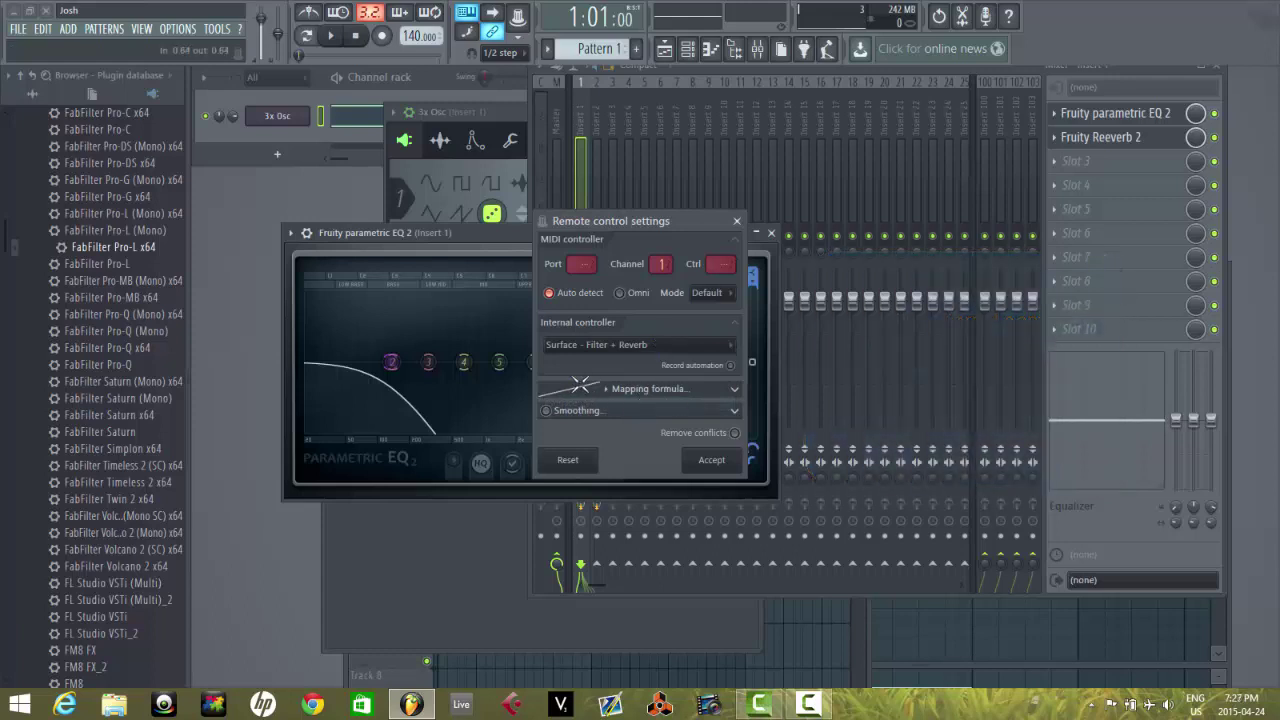
pyautogui.click(712, 460)
# Link the wet level of Fruity Reeverb 2 on Insert 1 to the internal controller "Surface - Filter + Reverb".
pyautogui.click(1082, 137)
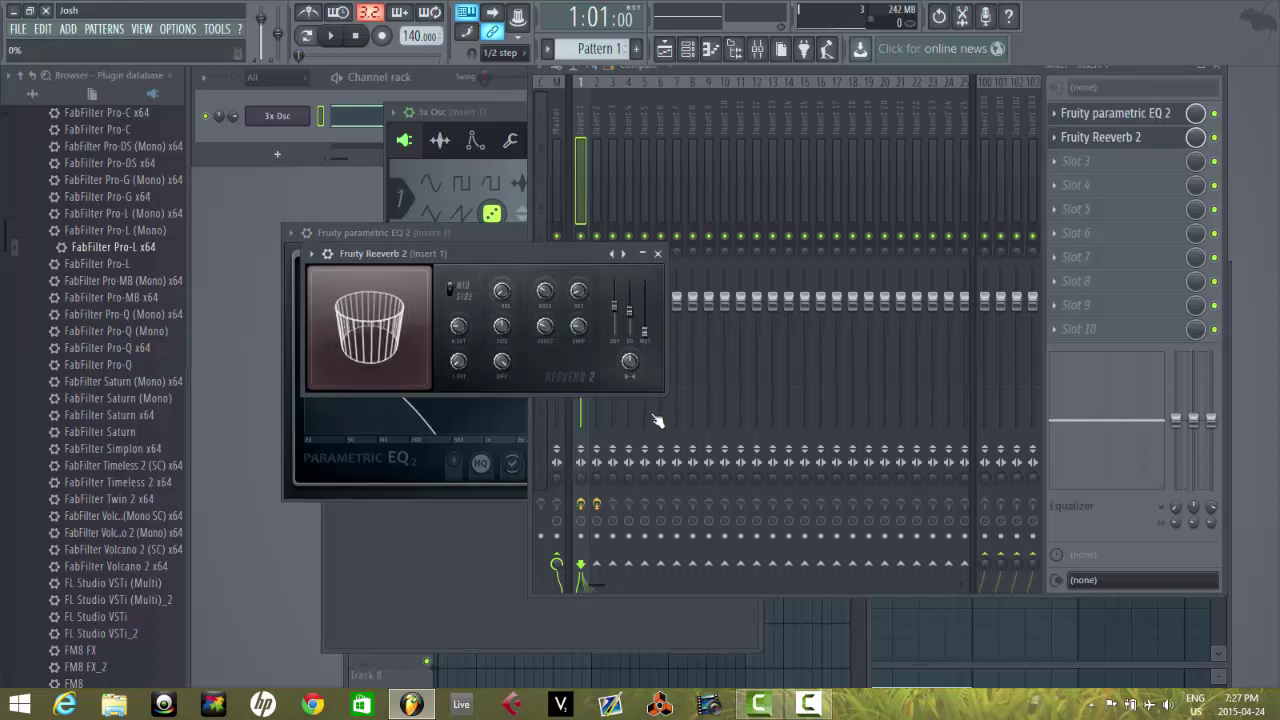
pyautogui.rightClick(644, 332)
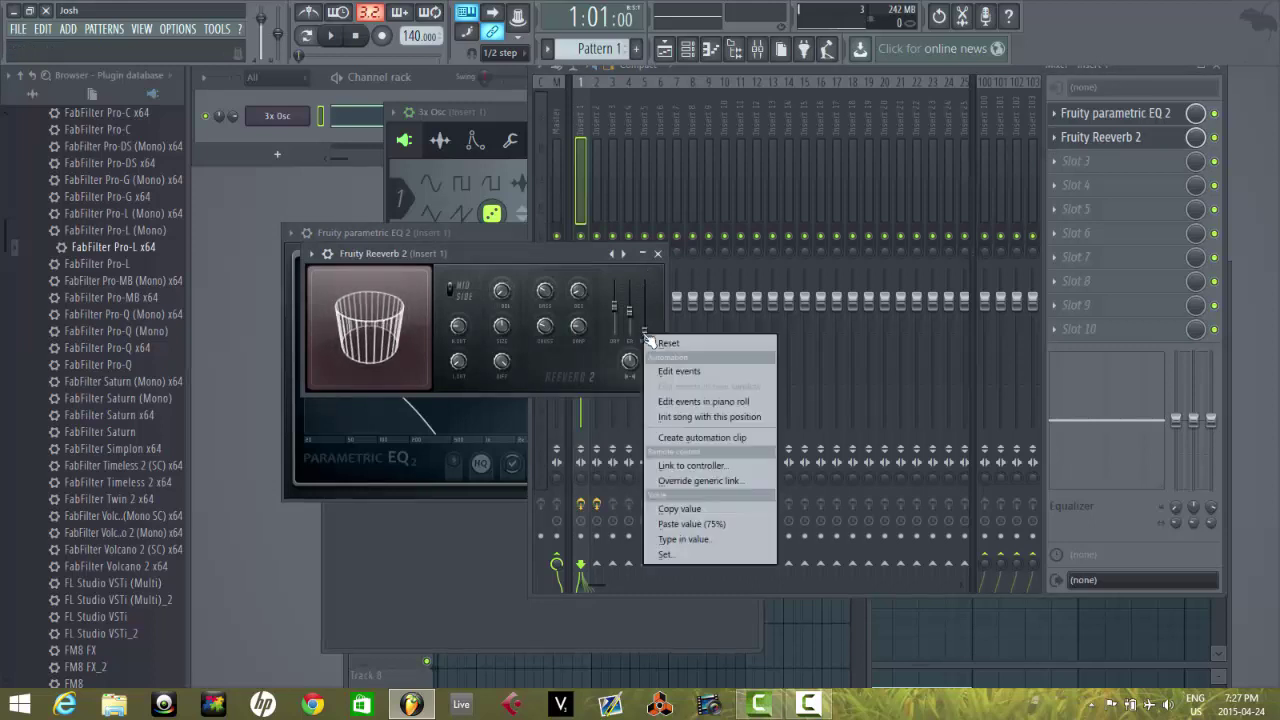
pyautogui.click(692, 464)
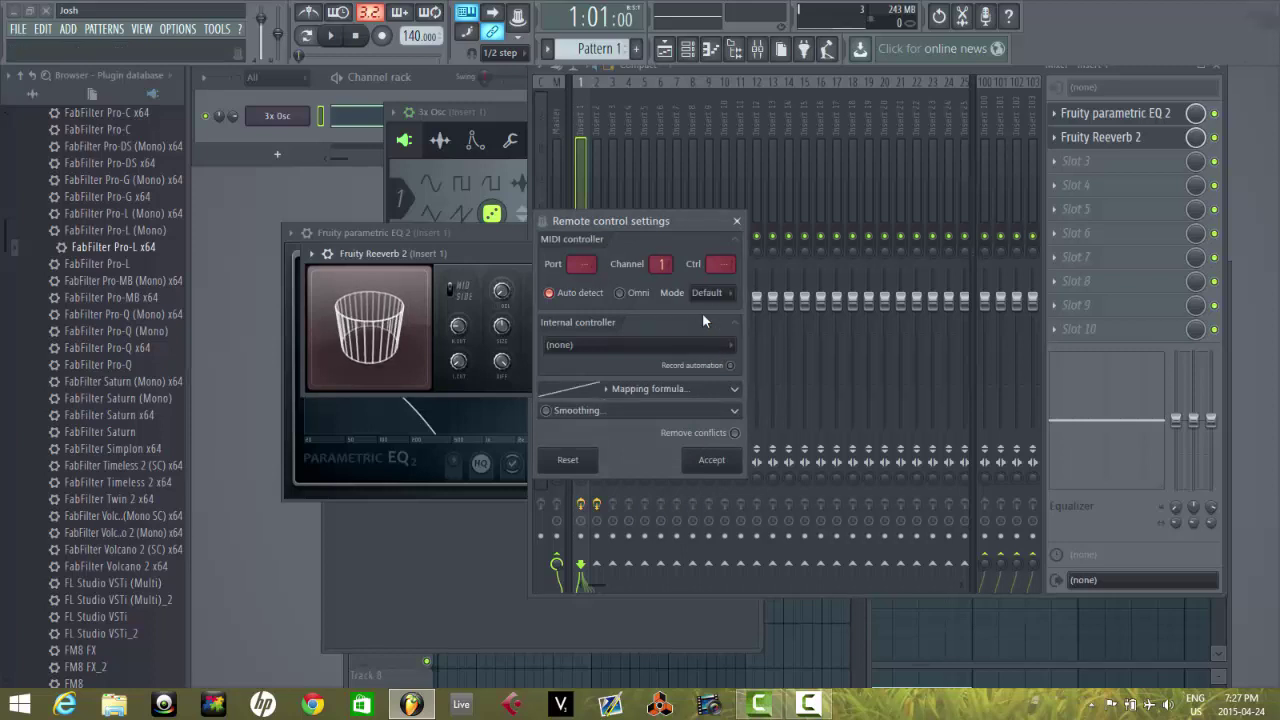
pyautogui.click(652, 345)
pyautogui.click(635, 408)
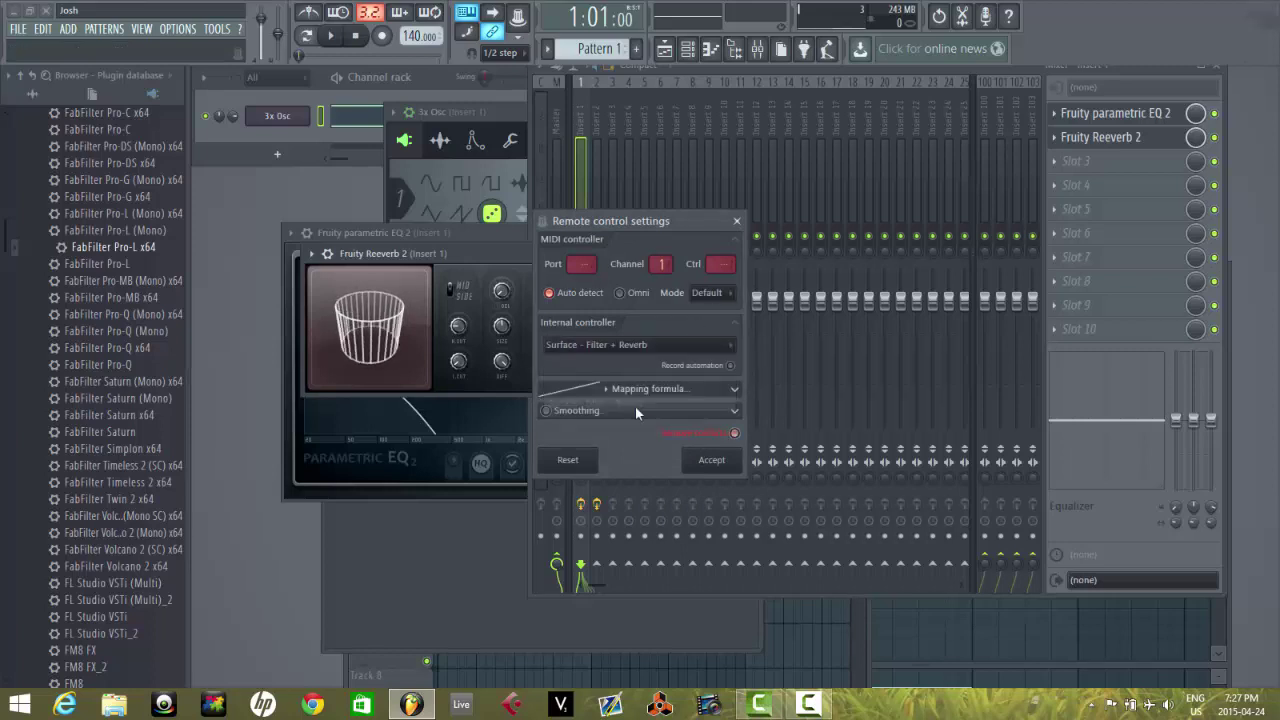
pyautogui.click(712, 461)
# Check the controller links of the Fruity Reeverb 2 wet level and the EQ's band 1 frequency.
pyautogui.rightClick(646, 333)
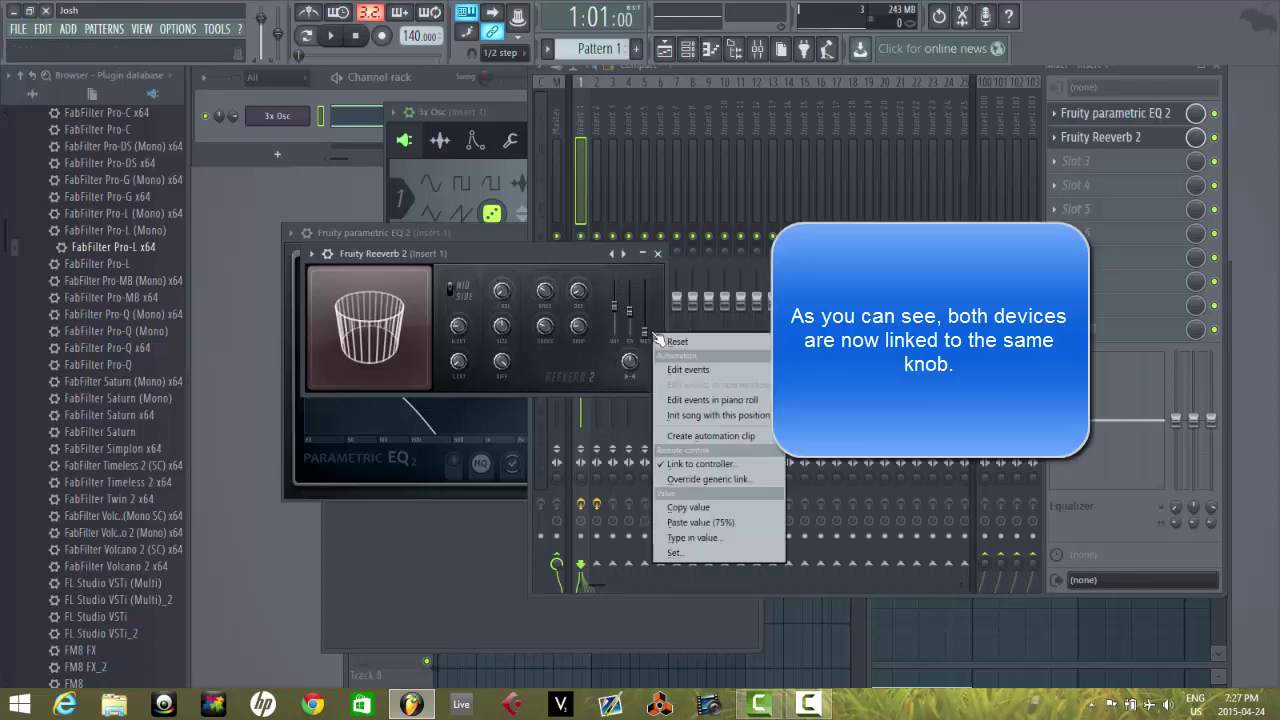
pyautogui.click(659, 256)
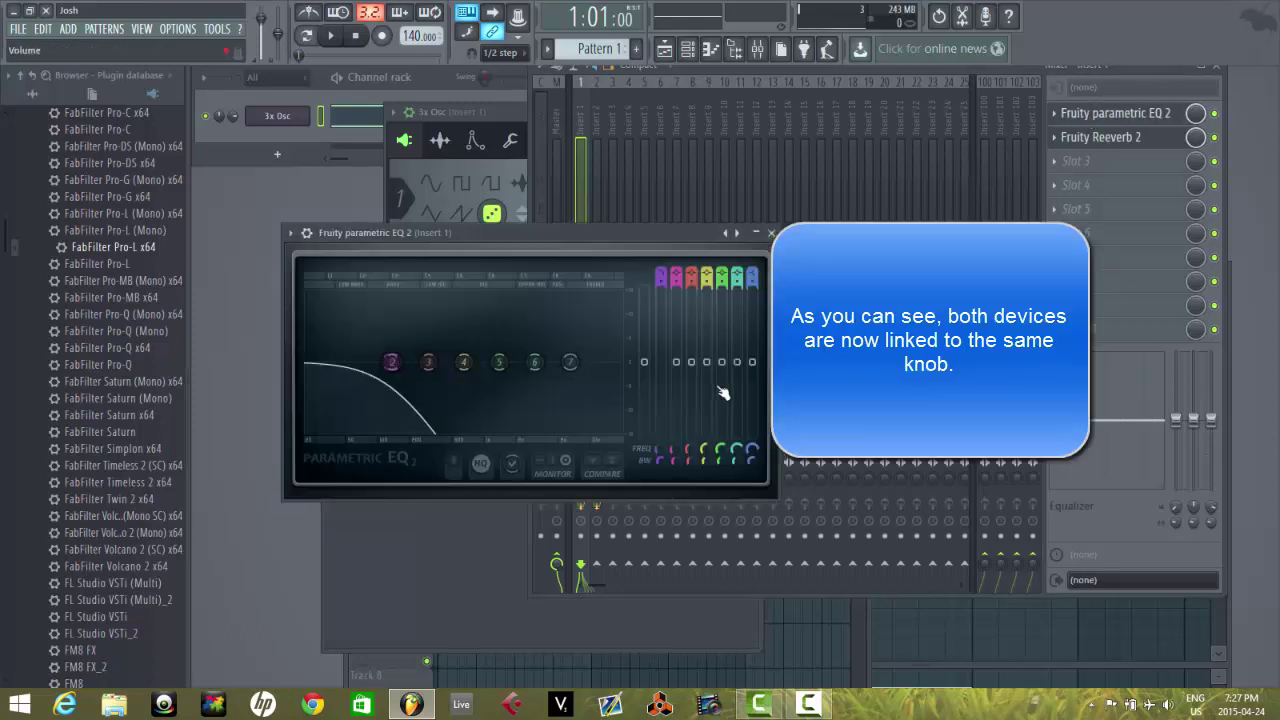
pyautogui.rightClick(664, 448)
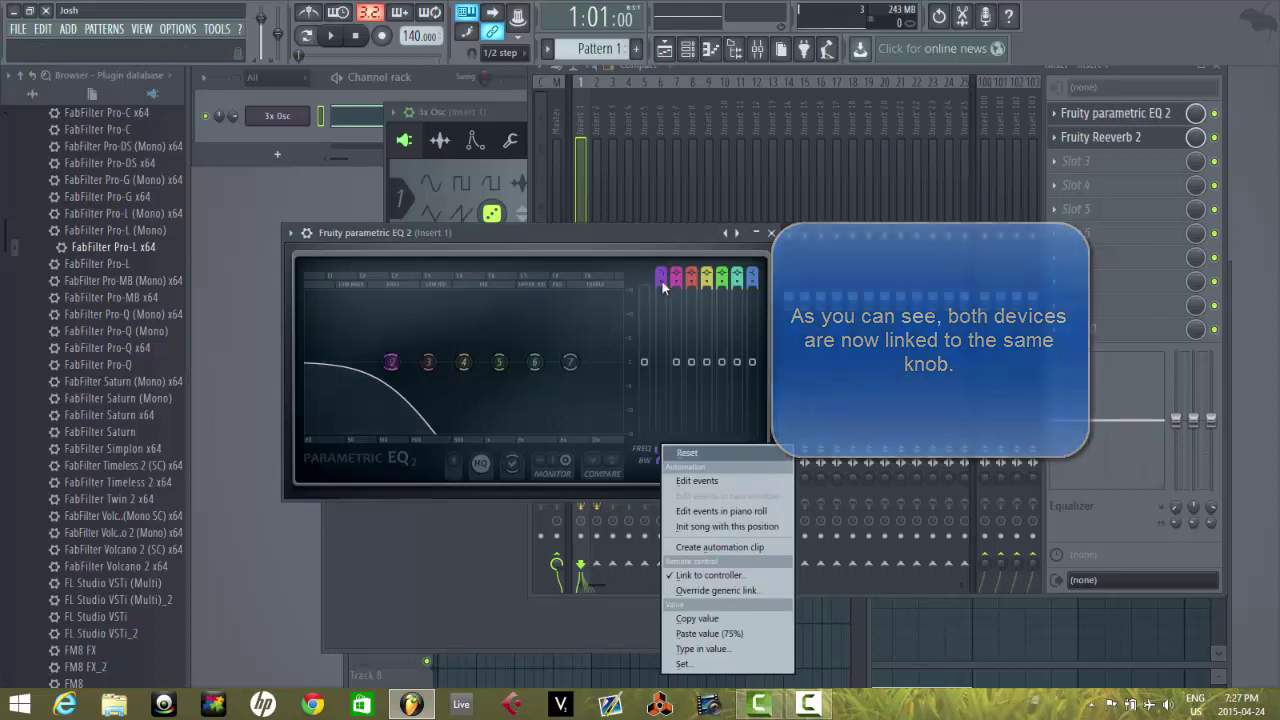
# Create an automation clip for the Filter + Reverb knob in Control Surface and raise the clip's end point to 100% in the playlist.
pyautogui.click(598, 128)
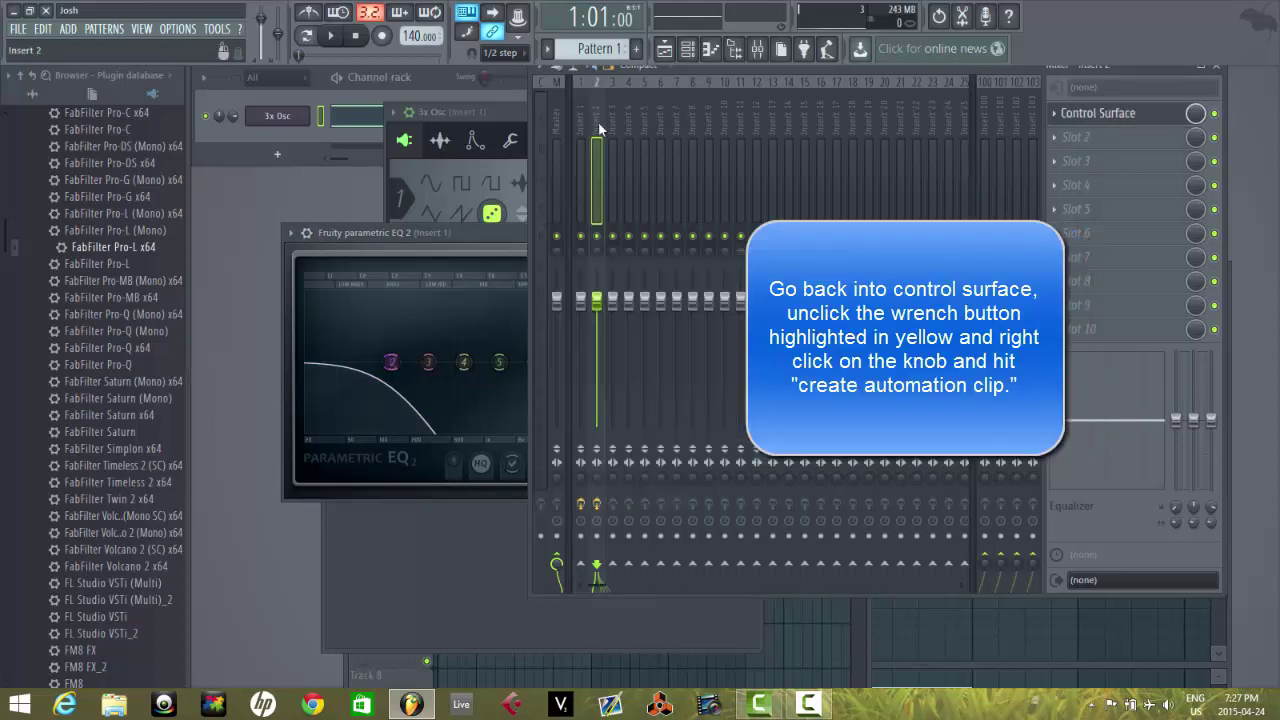
pyautogui.click(1129, 115)
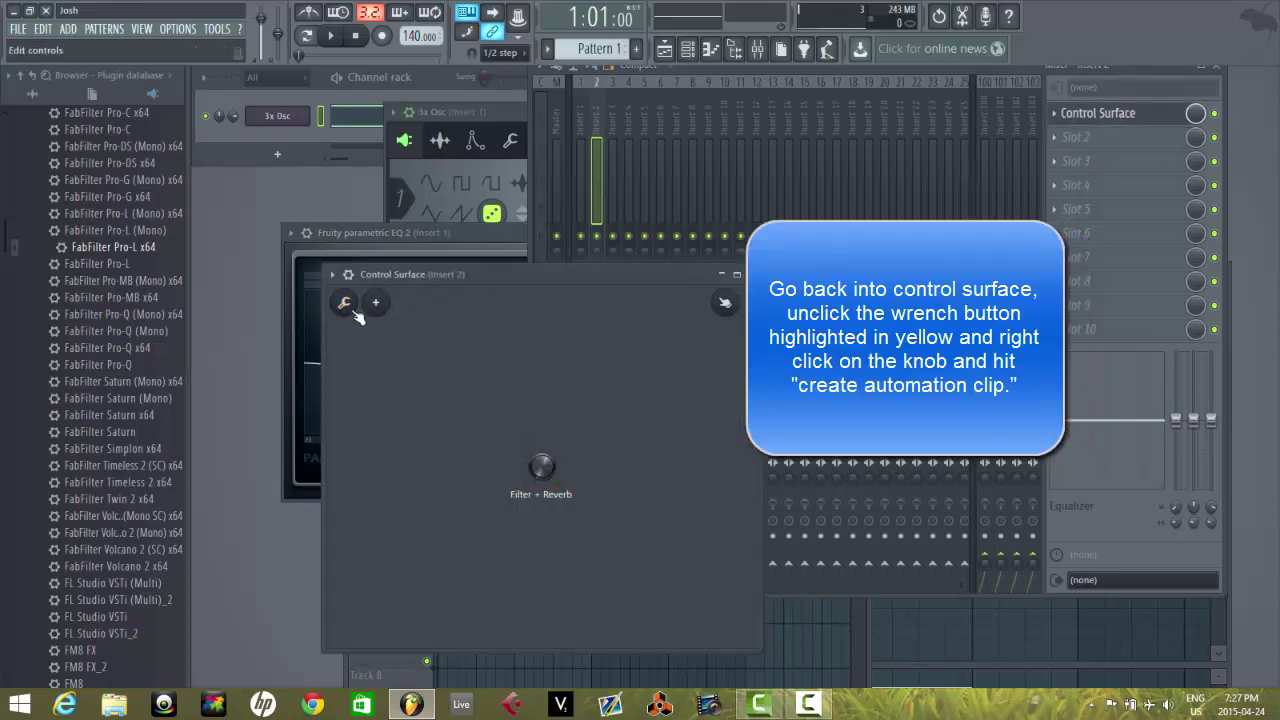
pyautogui.rightClick(539, 462)
pyautogui.click(564, 547)
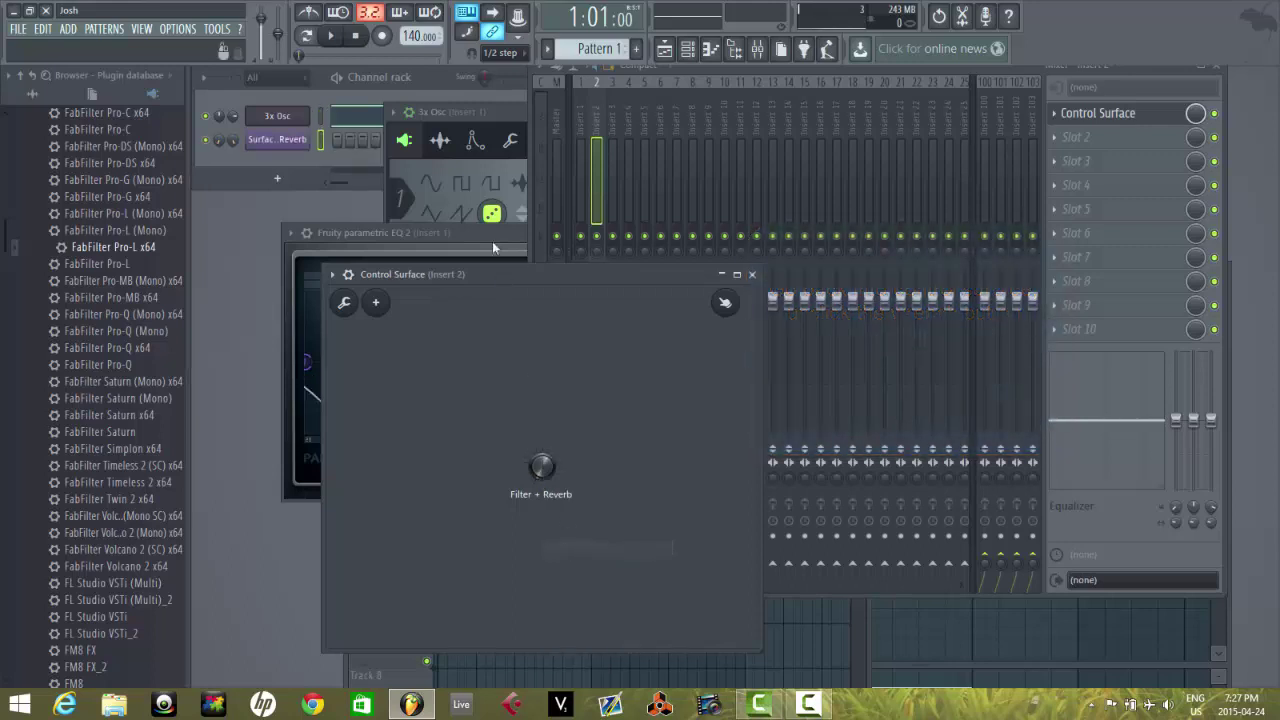
pyautogui.click(671, 50)
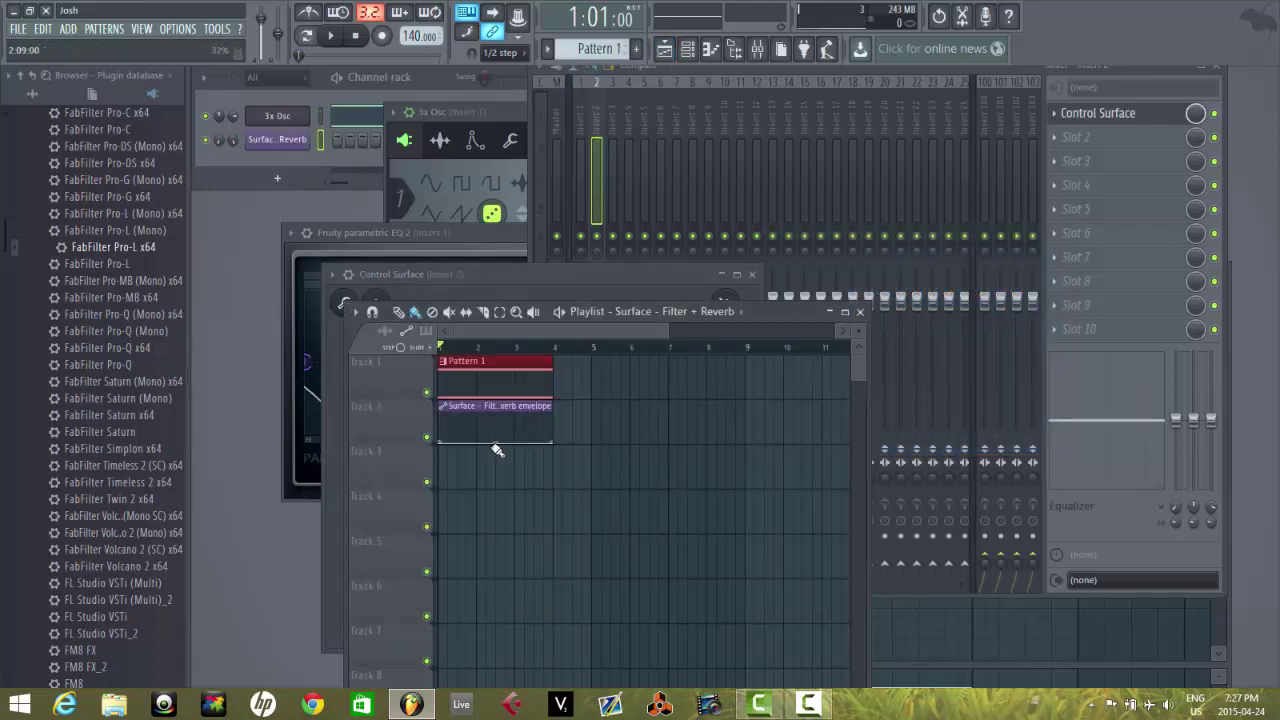
pyautogui.moveTo(555, 444); pyautogui.dragTo(556, 394)
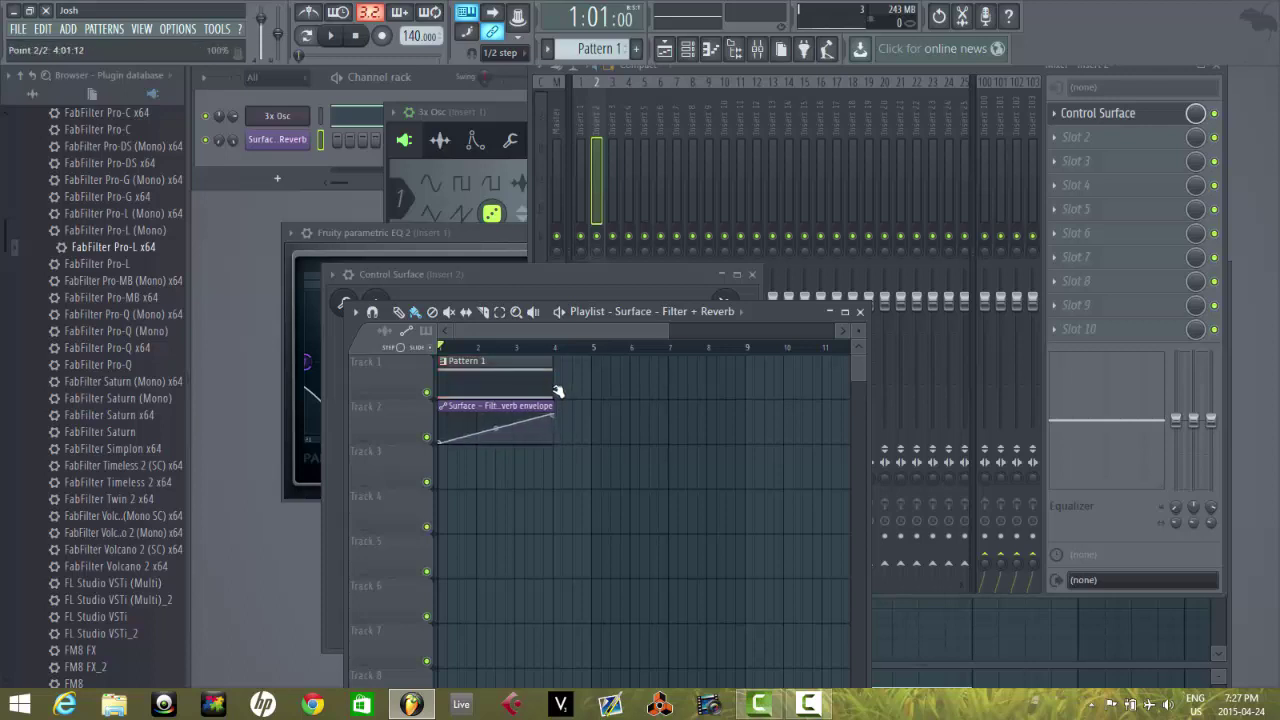
# Play the song and arrange the Fruity Reeverb 2 and Parametric EQ 2 windows without overlap to watch both linked parameters.
pyautogui.click(331, 36)
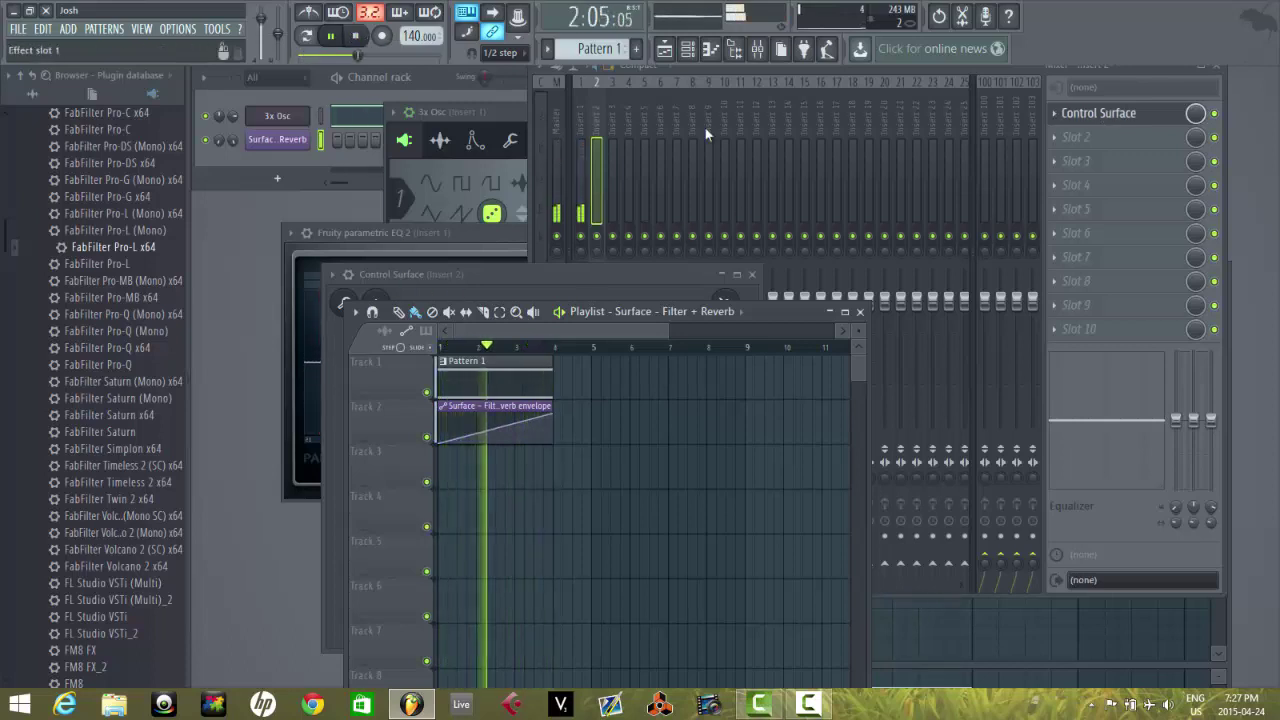
pyautogui.click(579, 116)
pyautogui.click(1100, 140)
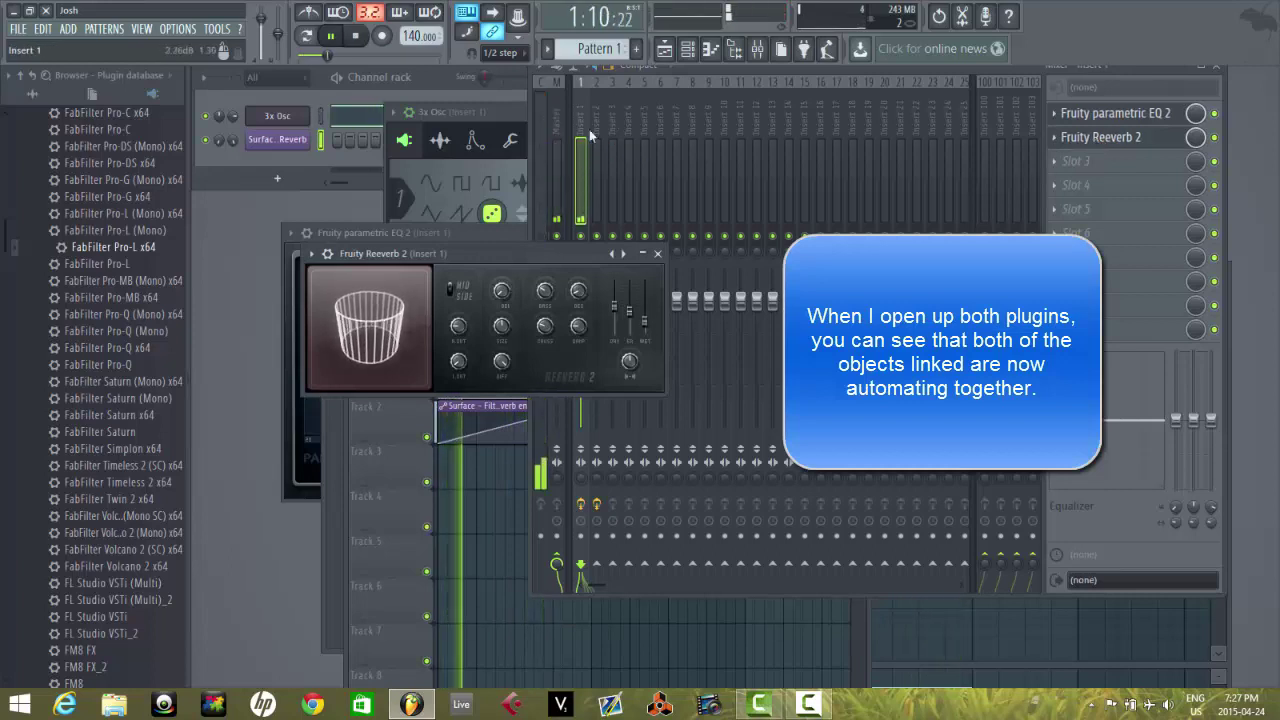
pyautogui.click(1100, 113)
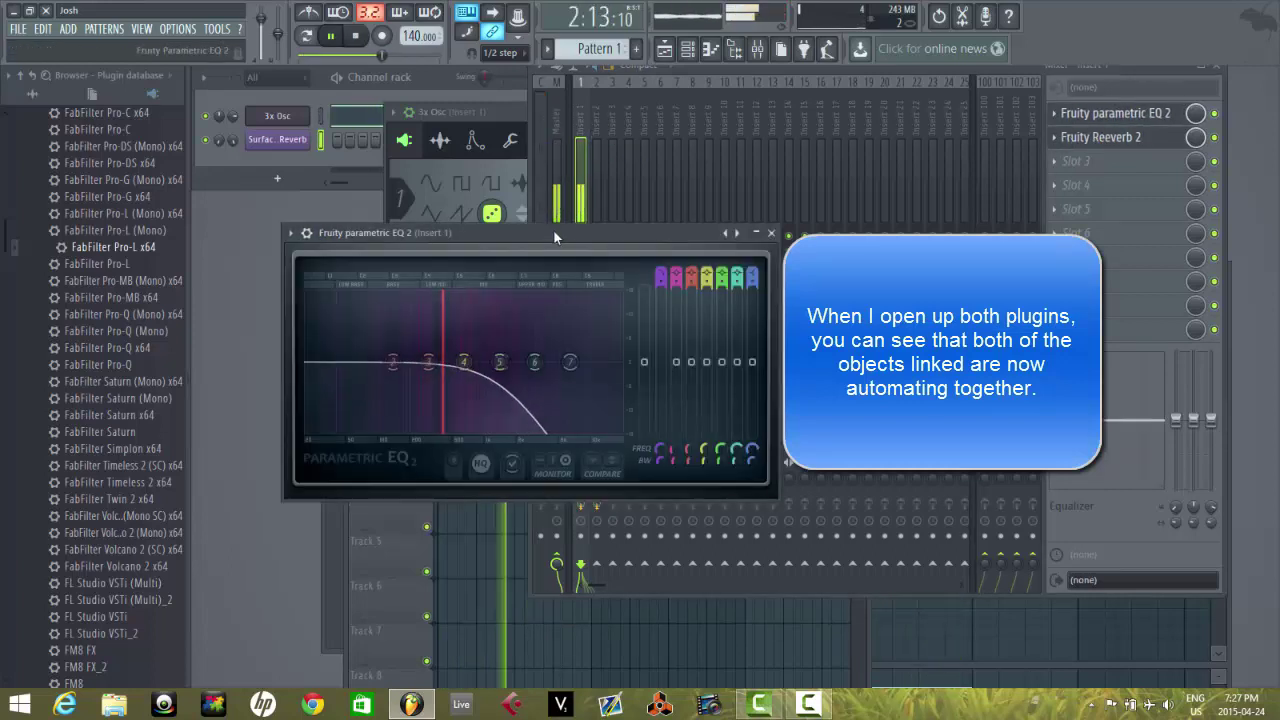
pyautogui.moveTo(553, 230); pyautogui.dragTo(555, 356)
pyautogui.moveTo(556, 403); pyautogui.dragTo(495, 443)
pyautogui.moveTo(484, 257); pyautogui.dragTo(397, 244)
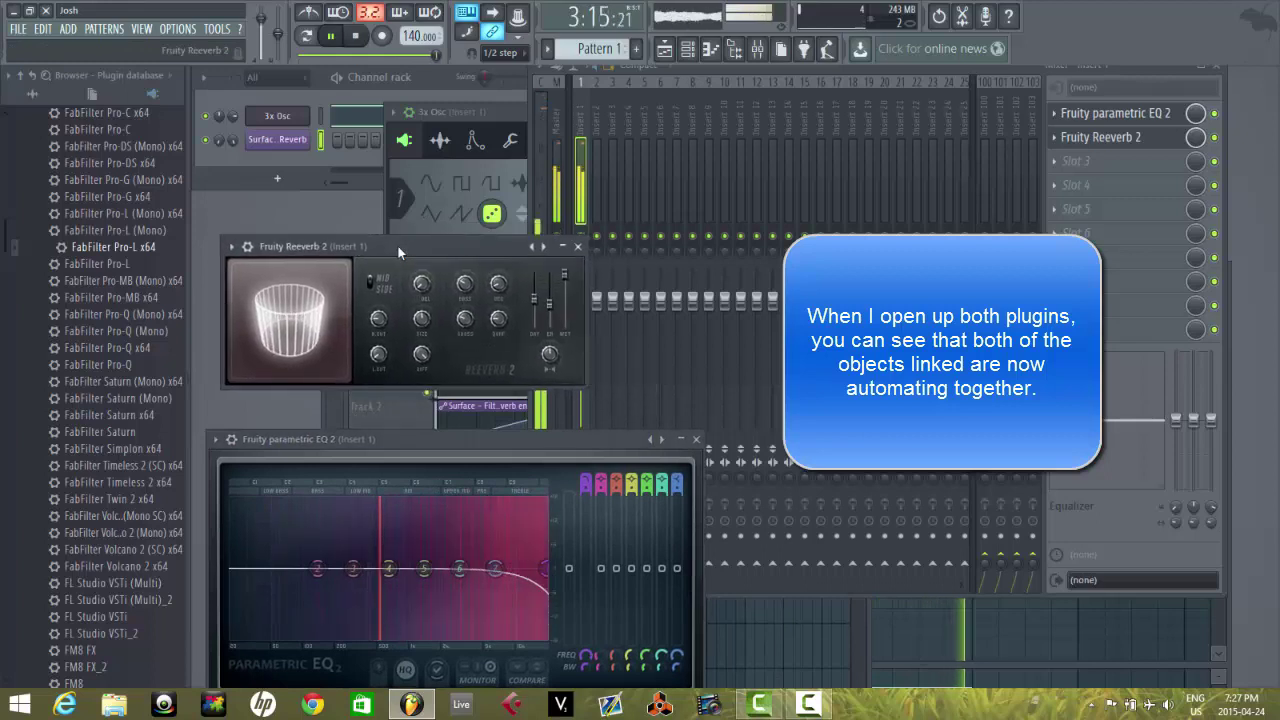